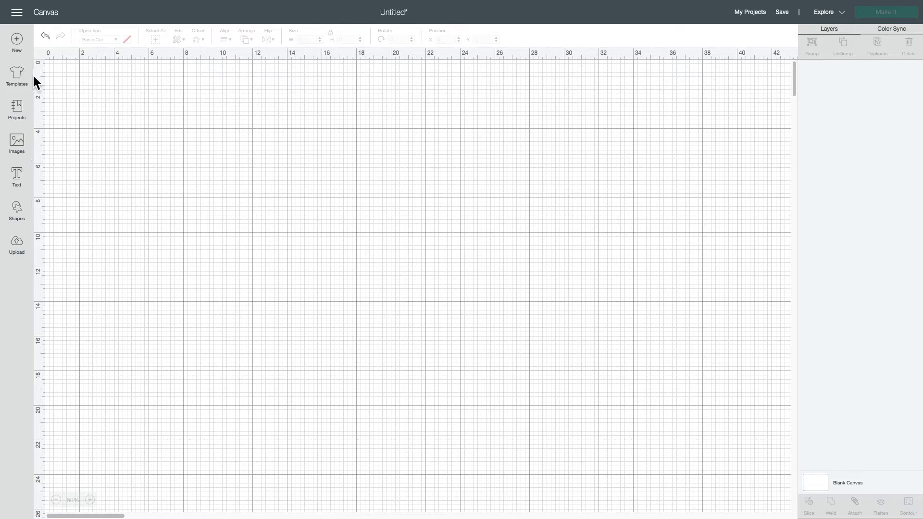
# Return to the home screen and look through its saved projects, community inspiration, mug press and Ramadan sections.
pyautogui.click(21, 8)
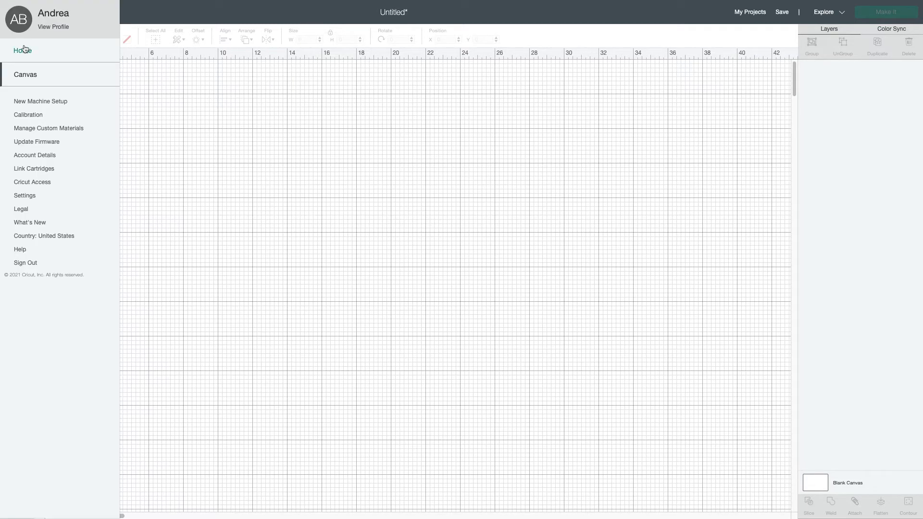
pyautogui.click(24, 50)
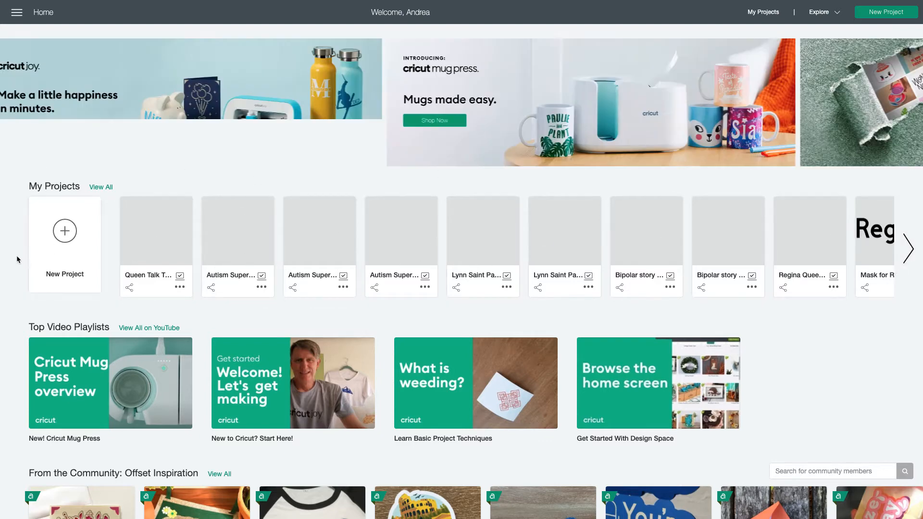
pyautogui.scroll(-1, 440, 224)
pyautogui.scroll(-3, 440, 224)
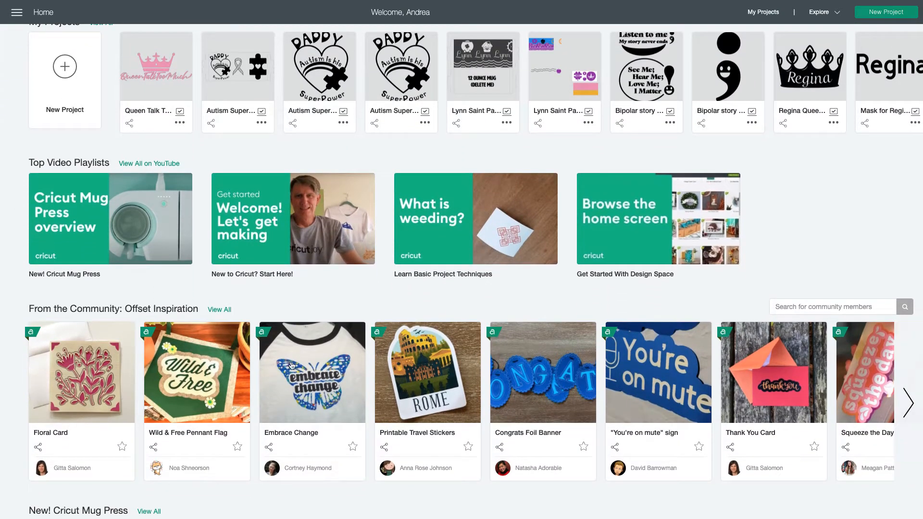
pyautogui.scroll(-5, 303, 315)
pyautogui.scroll(-1, 304, 318)
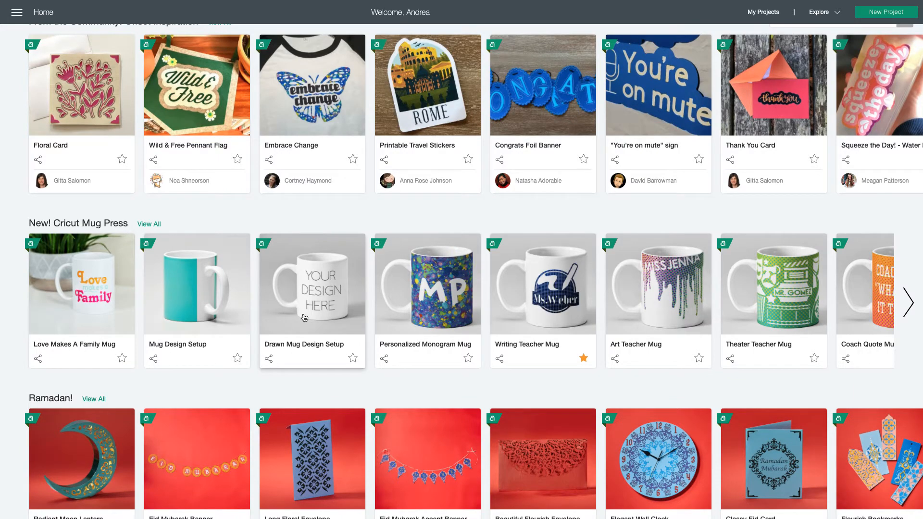
pyautogui.scroll(-7, 304, 318)
pyautogui.scroll(16, 304, 317)
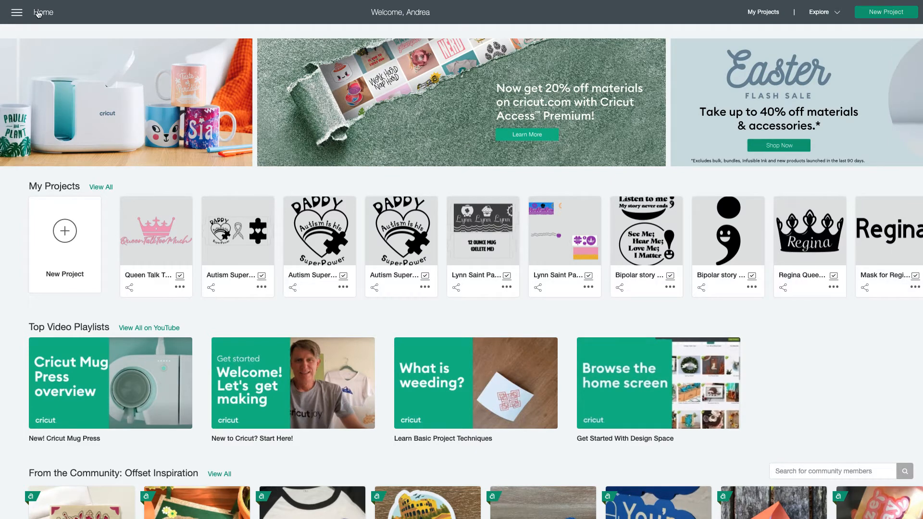
pyautogui.click(64, 232)
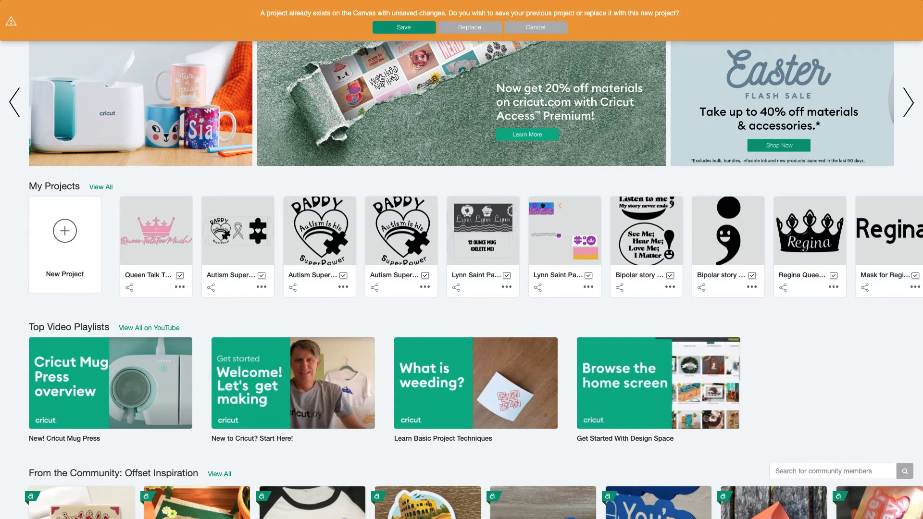
pyautogui.click(404, 27)
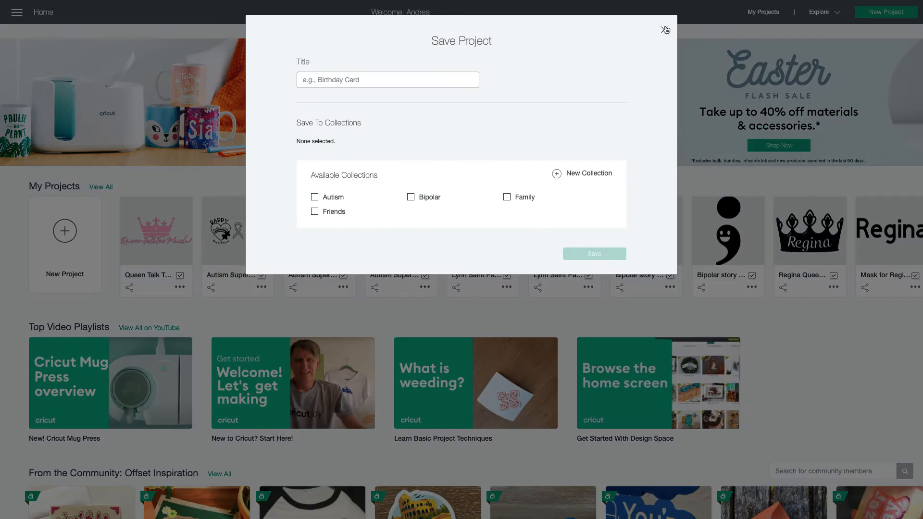
pyautogui.click(664, 29)
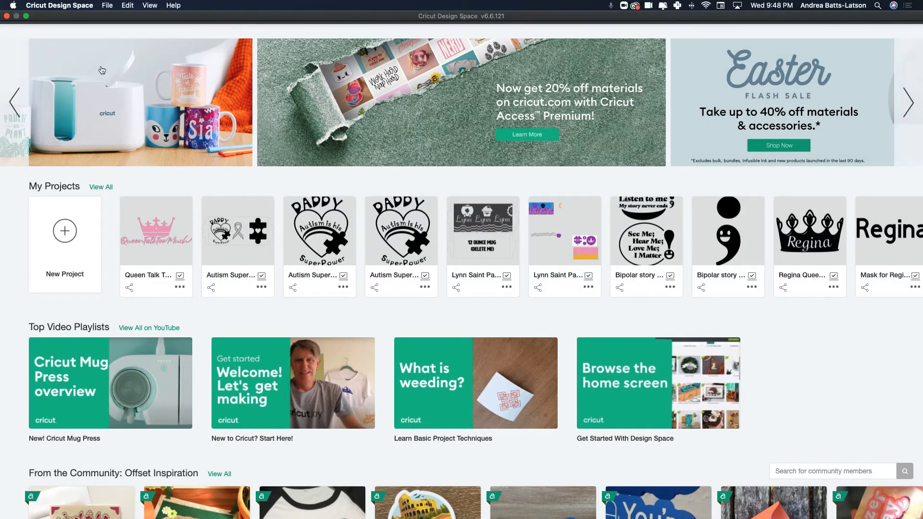
# Start a new project that replaces the unsaved one on the canvas, and open the image library.
pyautogui.click(65, 232)
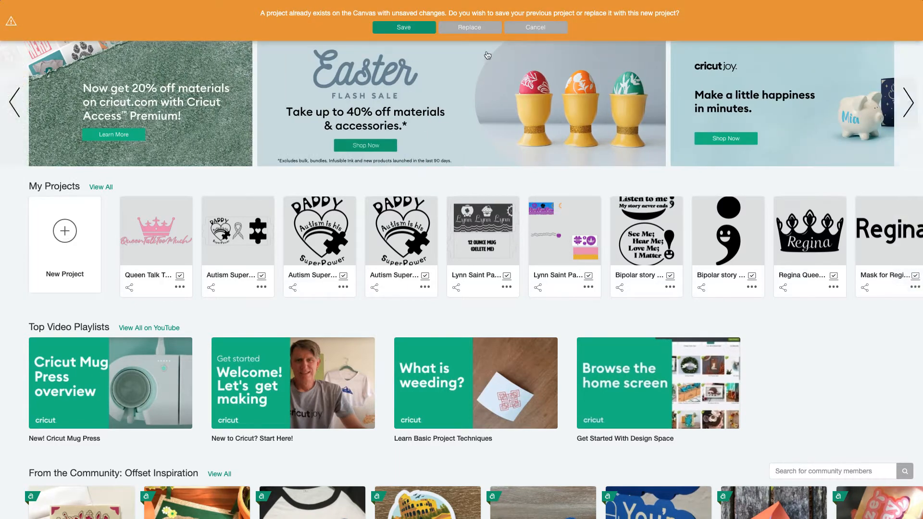
pyautogui.click(472, 31)
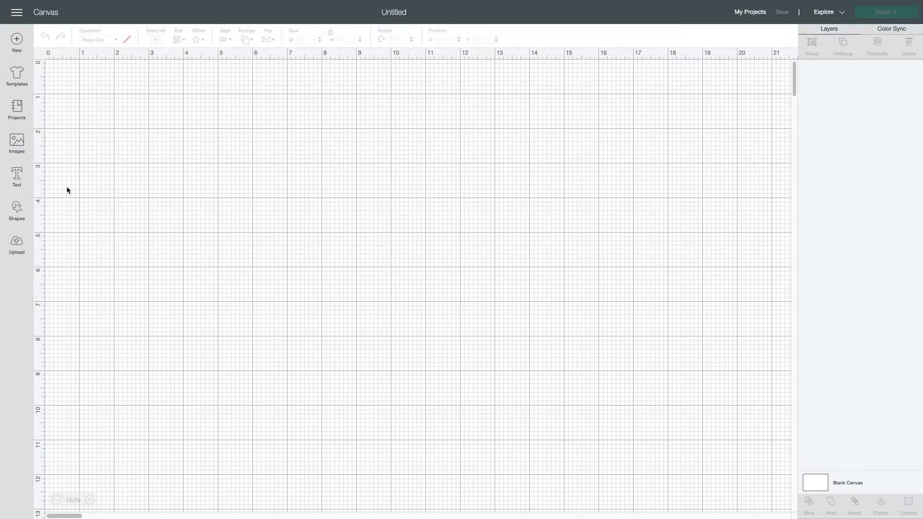
pyautogui.click(13, 143)
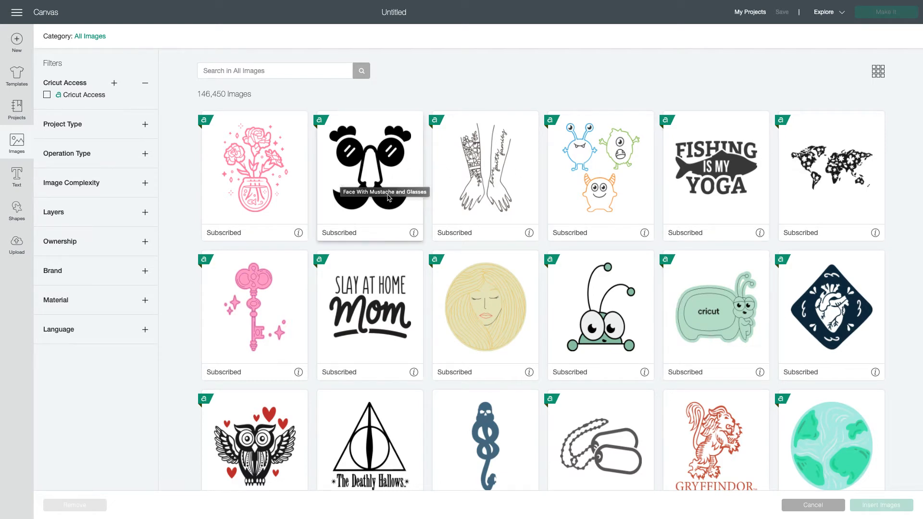
# Browse all images in the library, checking which ones are subscribed, free, purchased or individually priced.
pyautogui.scroll(-3, 351, 202)
pyautogui.scroll(3, 358, 224)
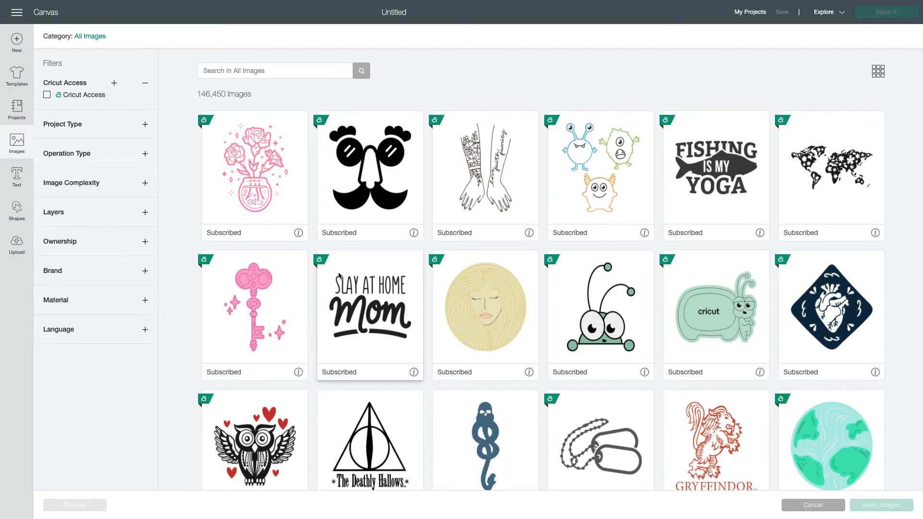
pyautogui.scroll(-5, 339, 275)
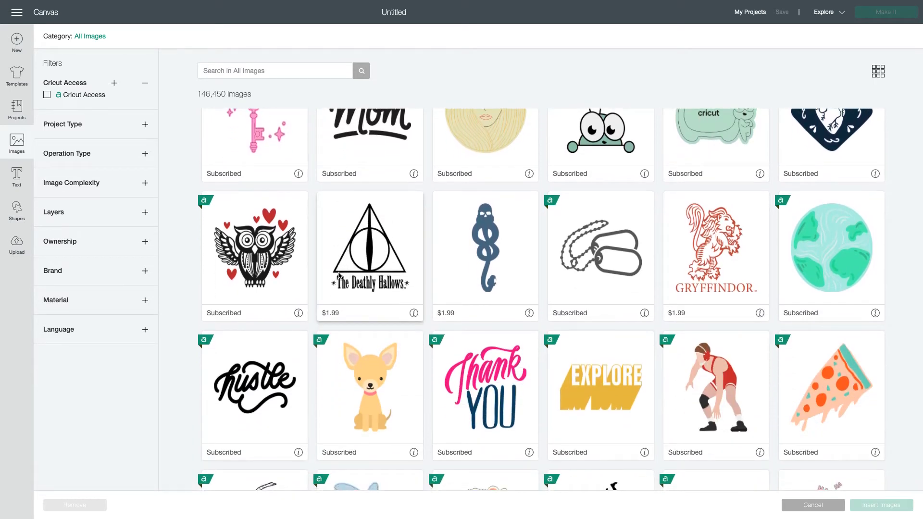
pyautogui.scroll(-2, 339, 275)
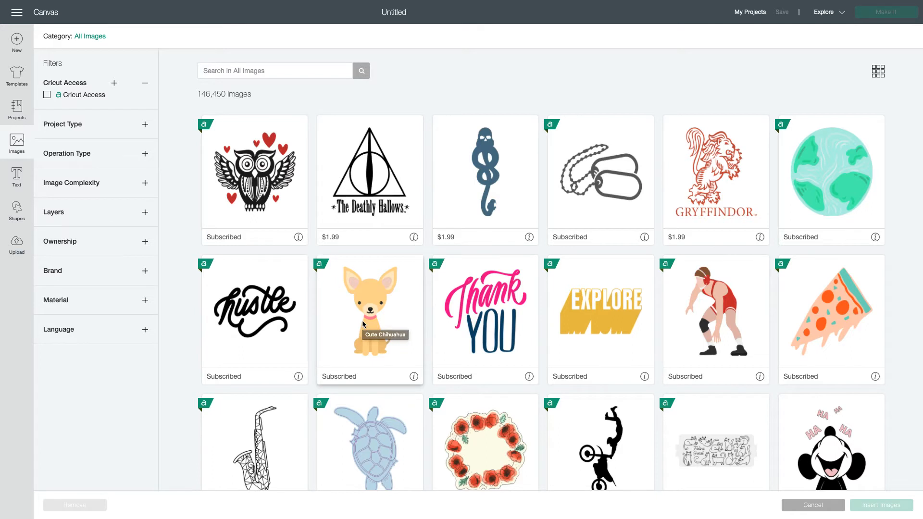
pyautogui.scroll(-1, 362, 320)
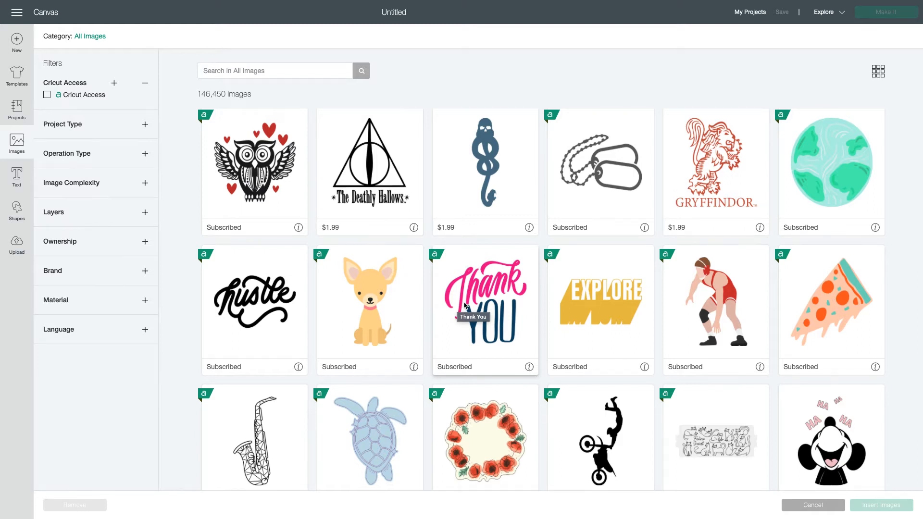
pyautogui.scroll(-3, 464, 306)
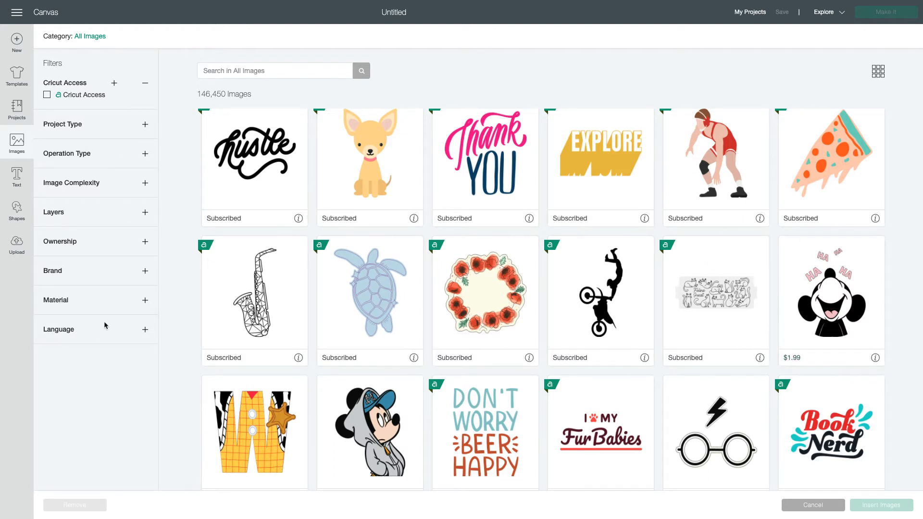
pyautogui.scroll(1, 235, 229)
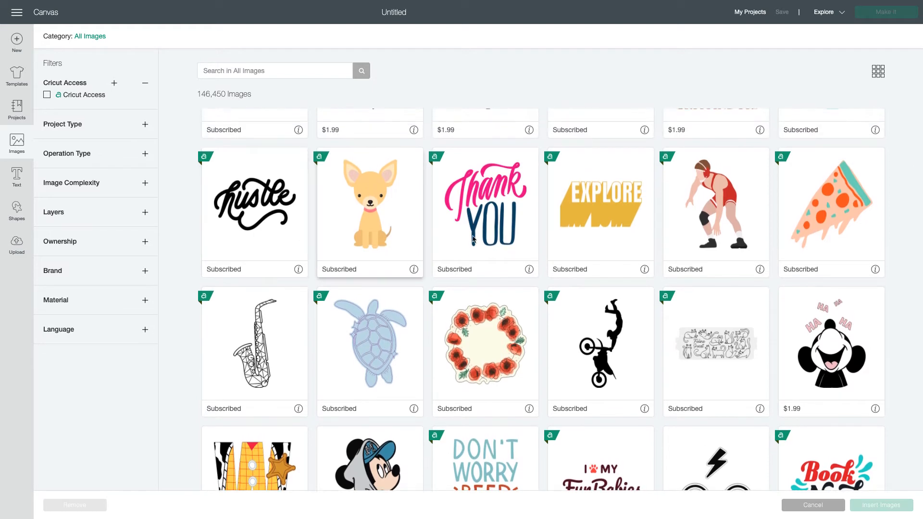
pyautogui.scroll(-2, 391, 288)
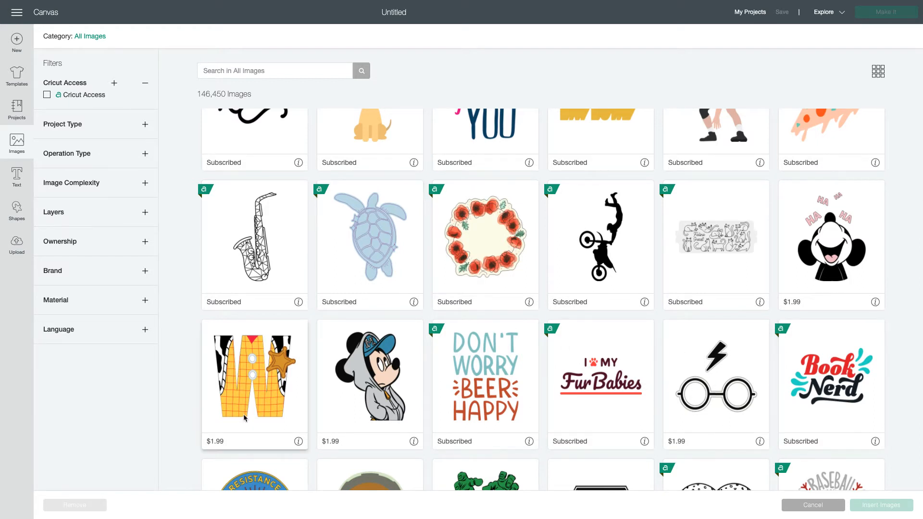
pyautogui.scroll(-2, 243, 414)
pyautogui.scroll(-4, 243, 417)
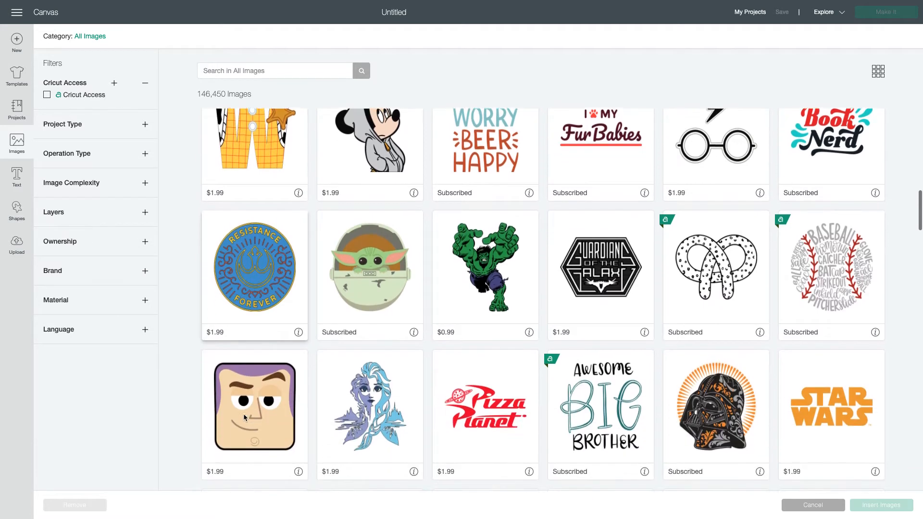
pyautogui.scroll(-1, 243, 417)
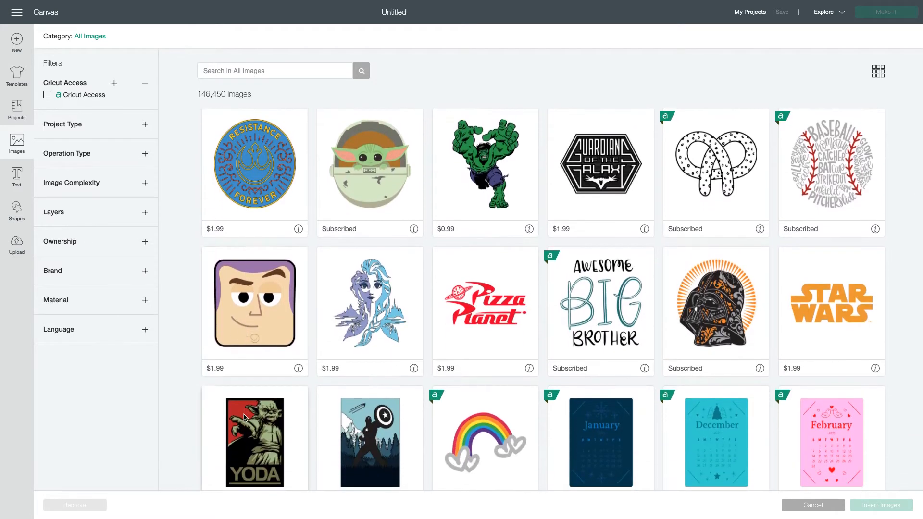
pyautogui.scroll(-4, 244, 417)
pyautogui.scroll(-7, 244, 417)
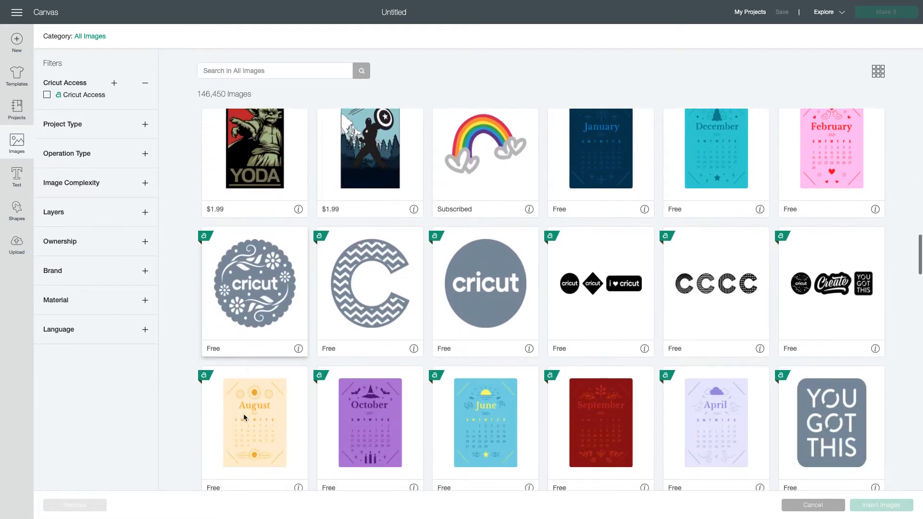
pyautogui.scroll(-4, 244, 417)
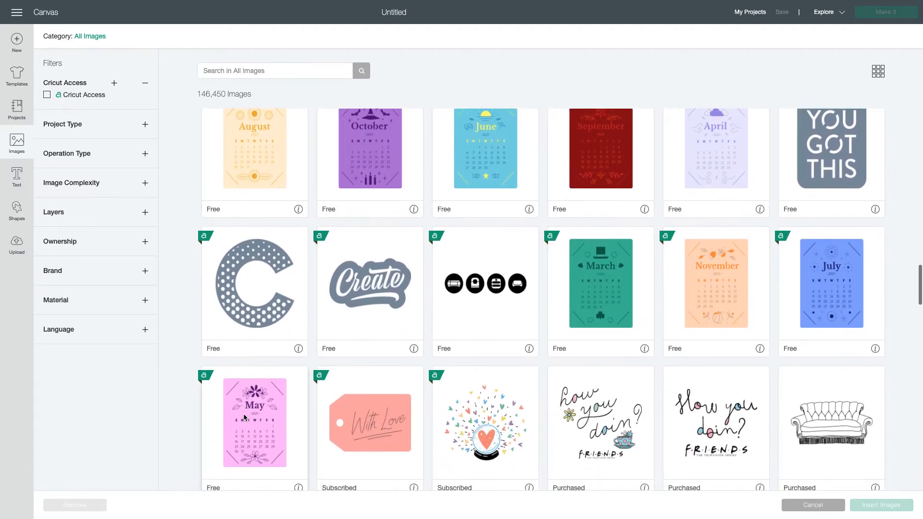
pyautogui.scroll(-4, 244, 415)
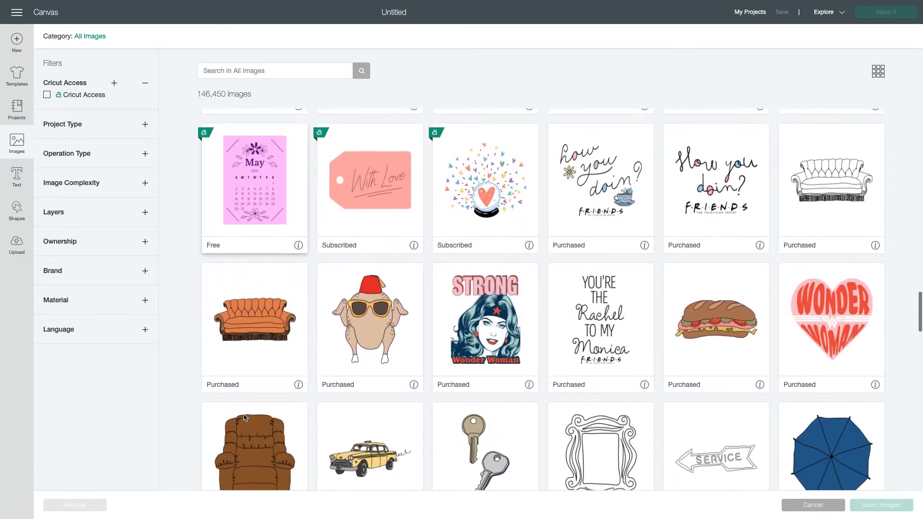
pyautogui.scroll(15, 244, 417)
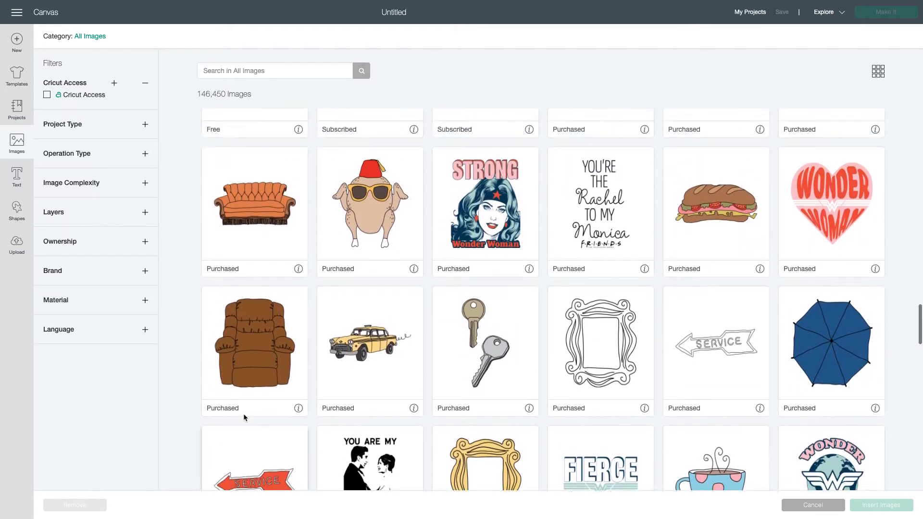
pyautogui.scroll(-5, 244, 417)
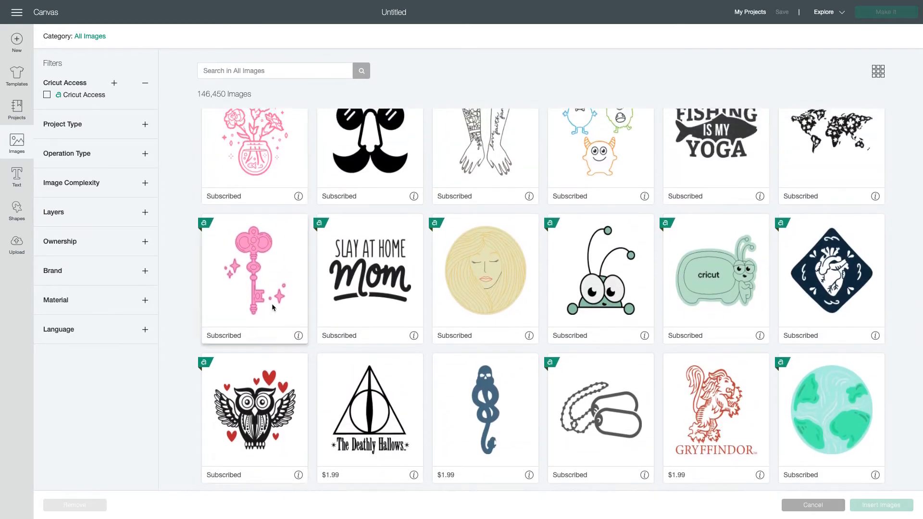
# Search the image library for "memorial day".
pyautogui.click(266, 71)
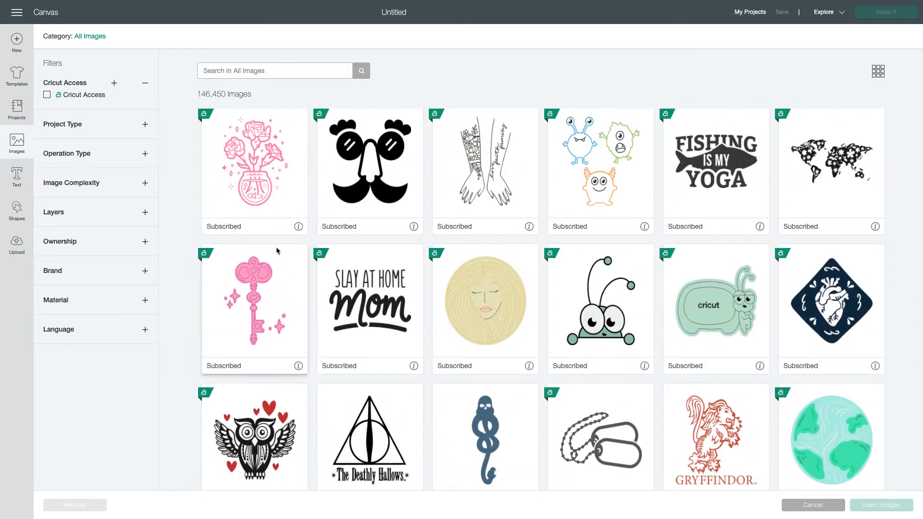
pyautogui.scroll(1, 306, 239)
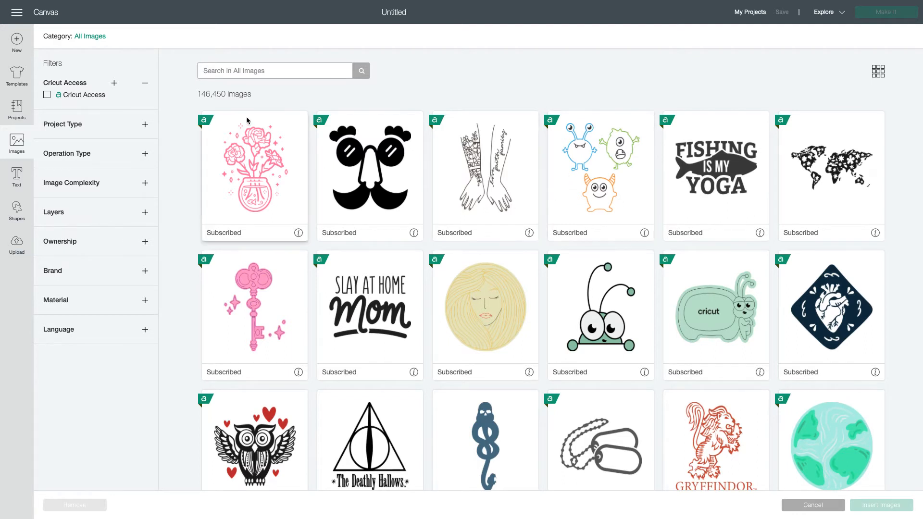
pyautogui.write('memorial day')
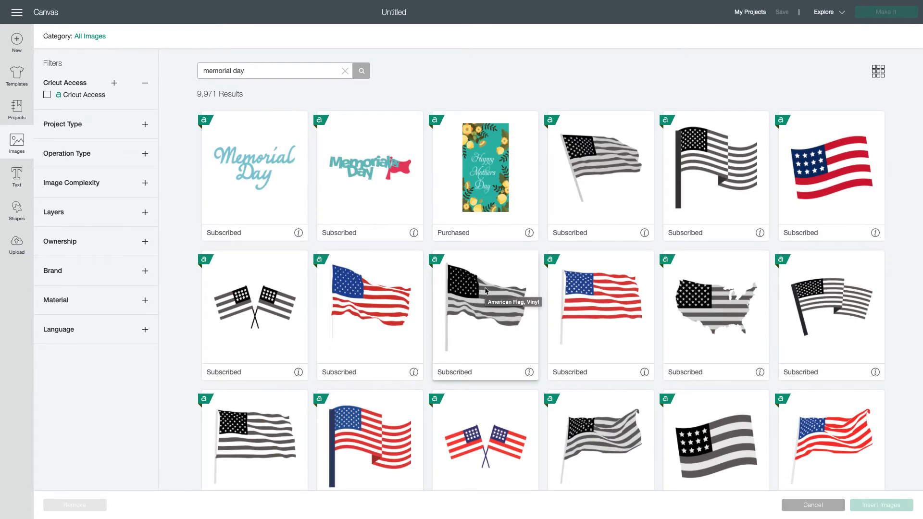
# Select the "In Memory of a Beautiful Life" and "In Loving Memory" bird images from the search results.
pyautogui.scroll(-4, 393, 214)
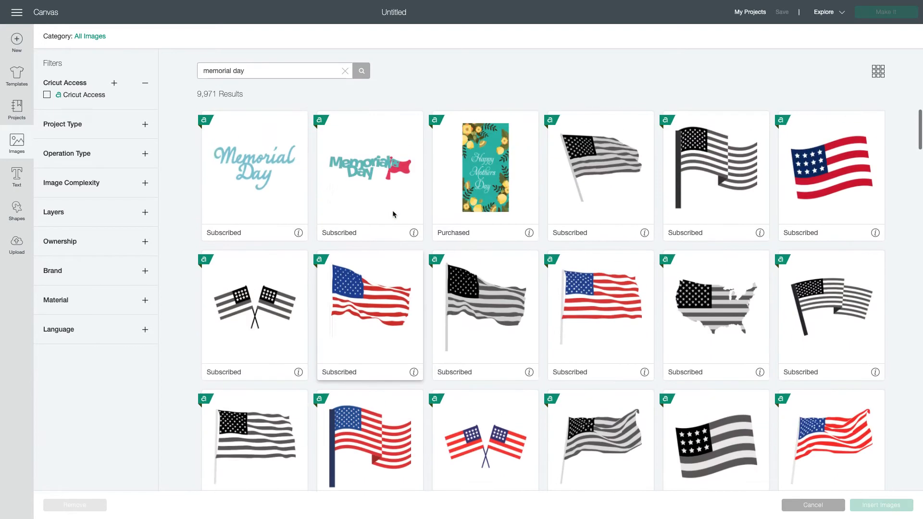
pyautogui.scroll(-7, 393, 214)
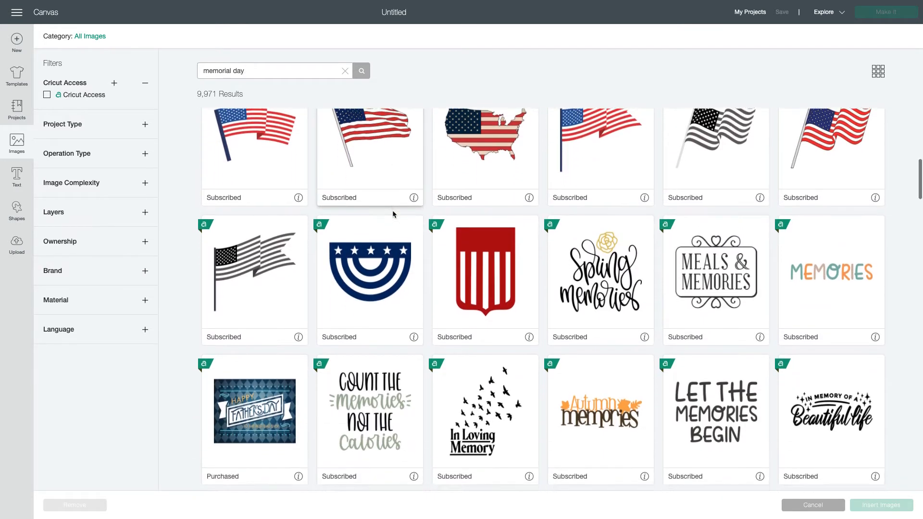
pyautogui.scroll(1, 583, 154)
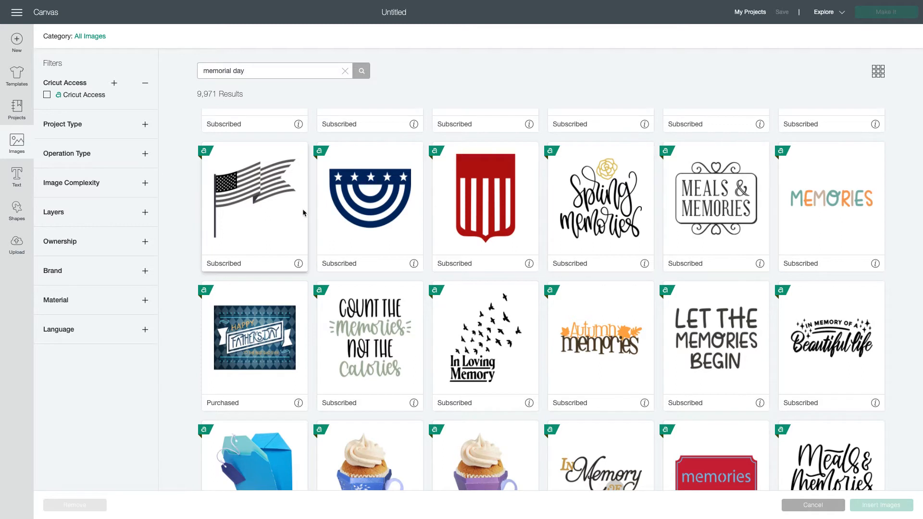
pyautogui.scroll(-1, 302, 208)
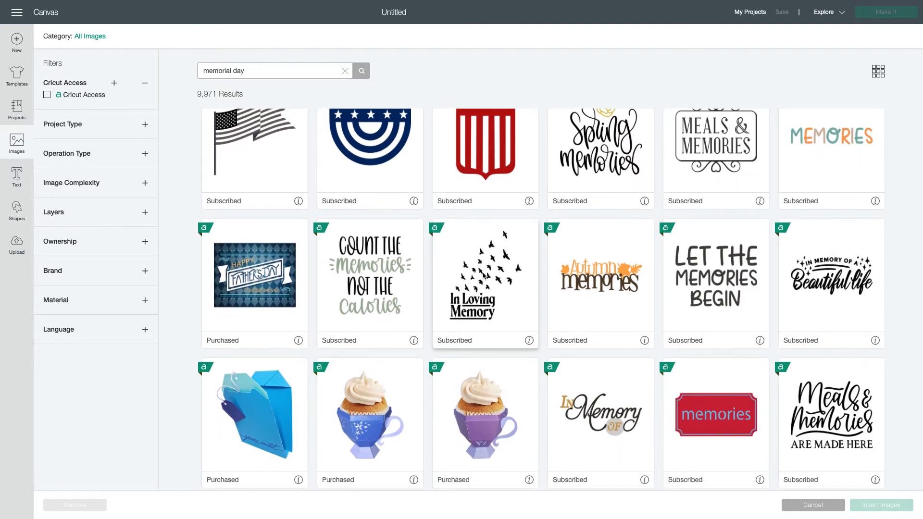
pyautogui.click(805, 278)
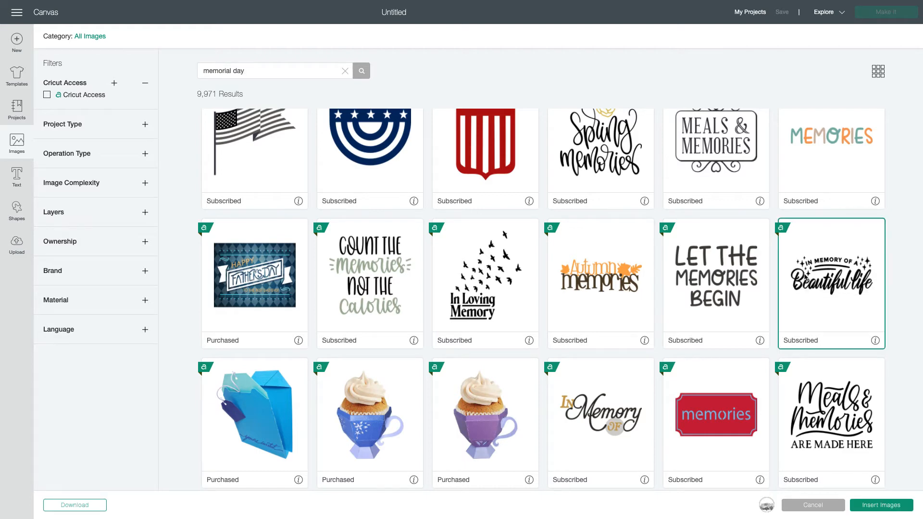
pyautogui.moveTo(770, 505)
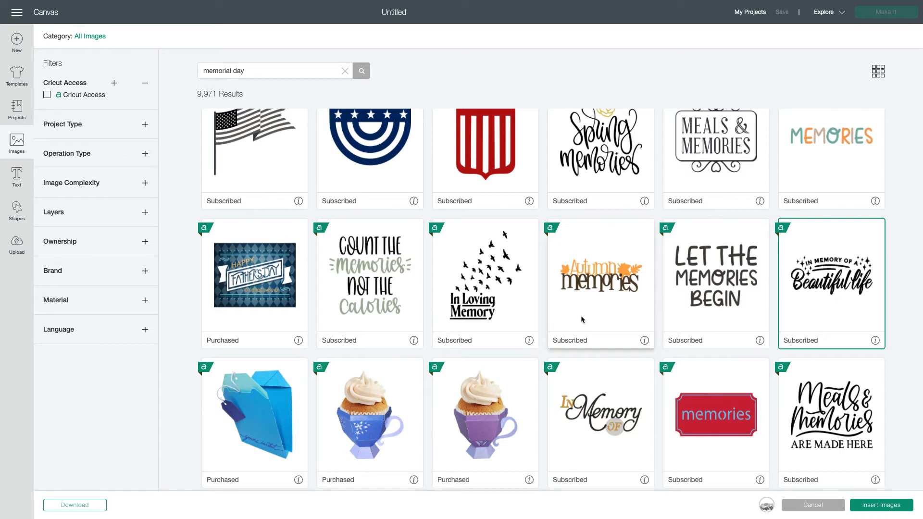
pyautogui.click(485, 281)
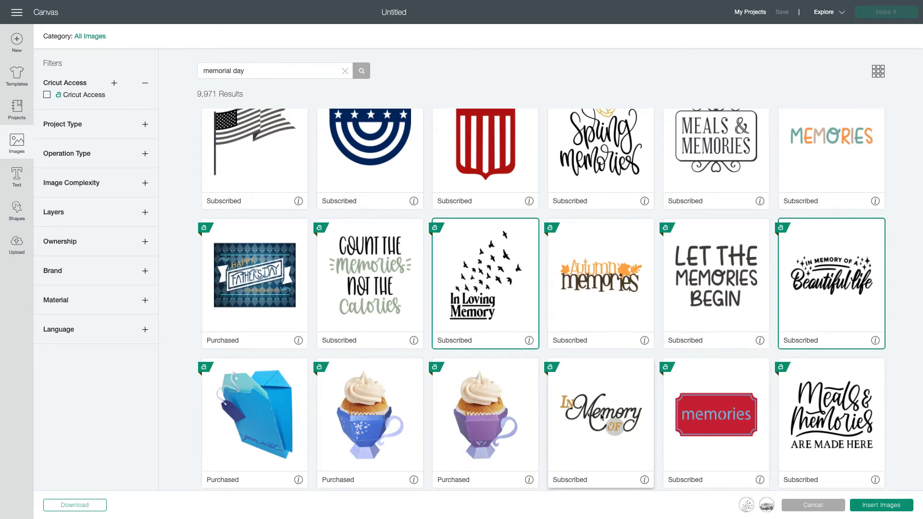
# Look through the "memorial day" search results for more images that suit the memorial theme.
pyautogui.scroll(-3, 602, 416)
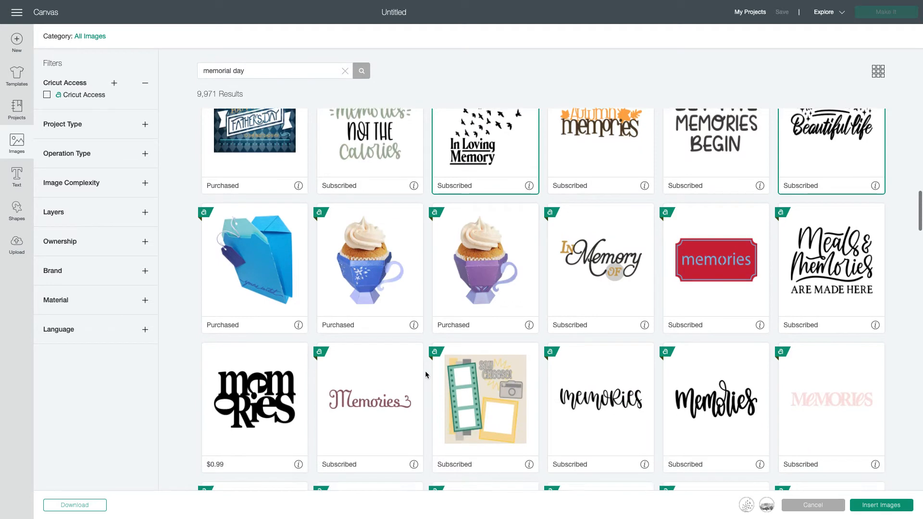
pyautogui.scroll(-1, 425, 370)
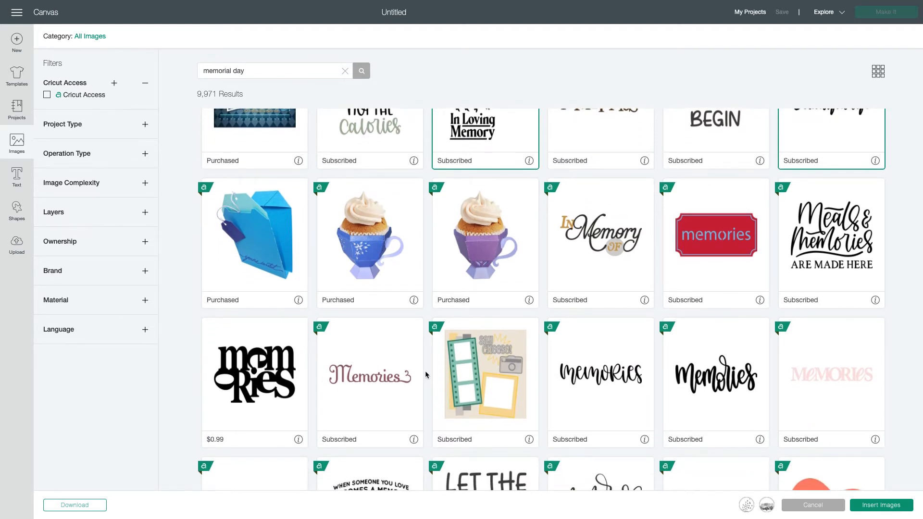
pyautogui.scroll(-4, 448, 396)
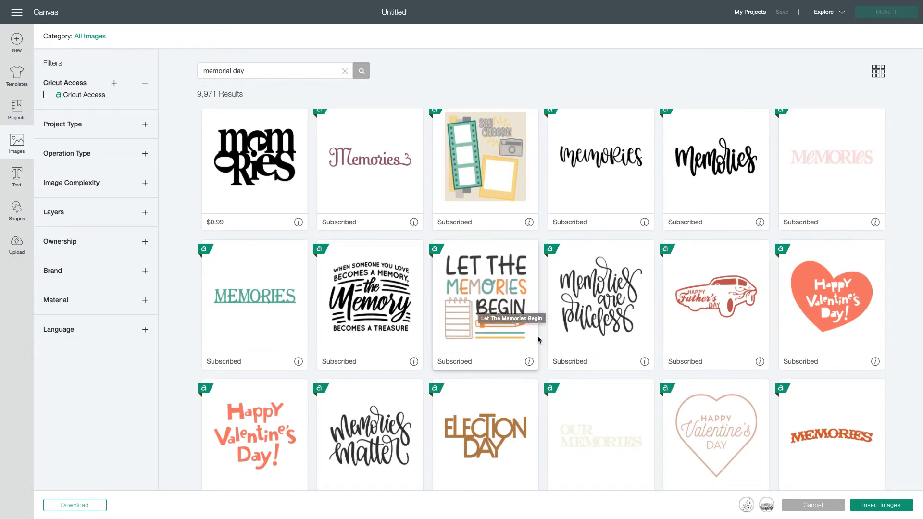
pyautogui.scroll(-2, 515, 317)
pyautogui.scroll(-4, 515, 318)
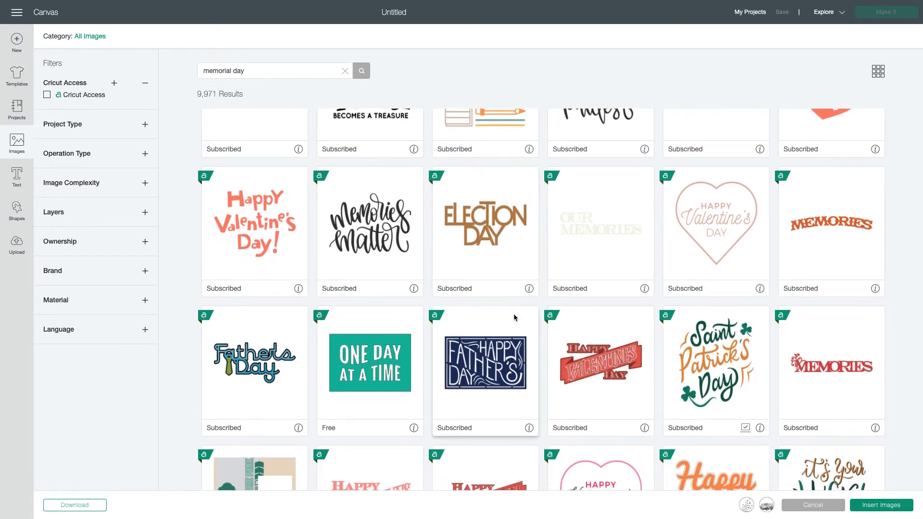
pyautogui.scroll(-1, 491, 341)
pyautogui.scroll(-3, 490, 340)
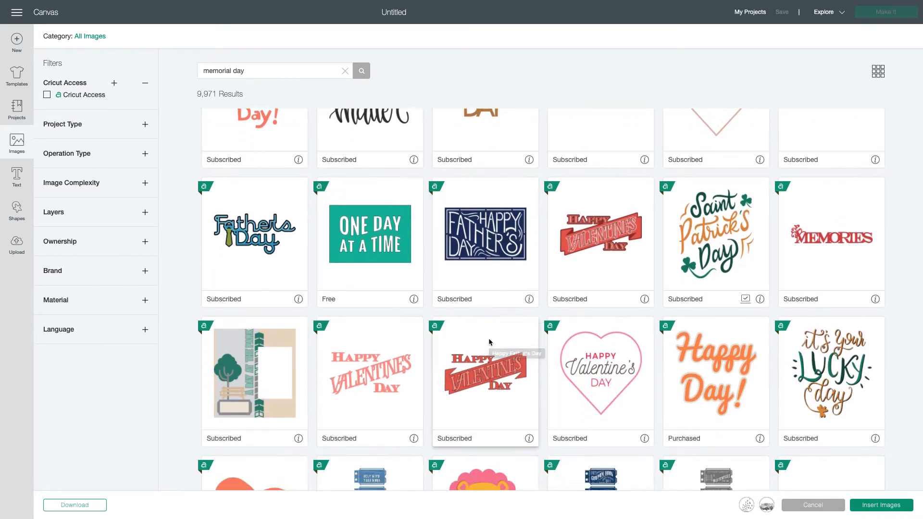
pyautogui.scroll(-6, 513, 358)
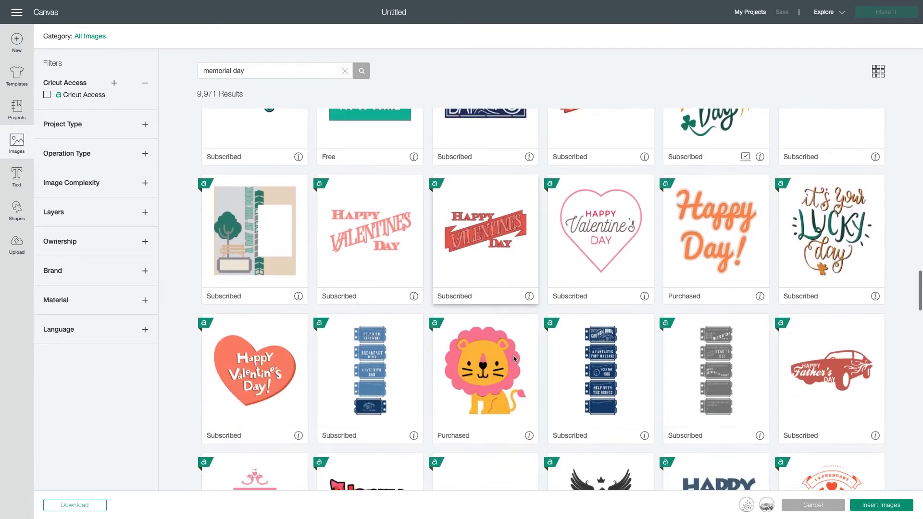
pyautogui.scroll(-5, 513, 355)
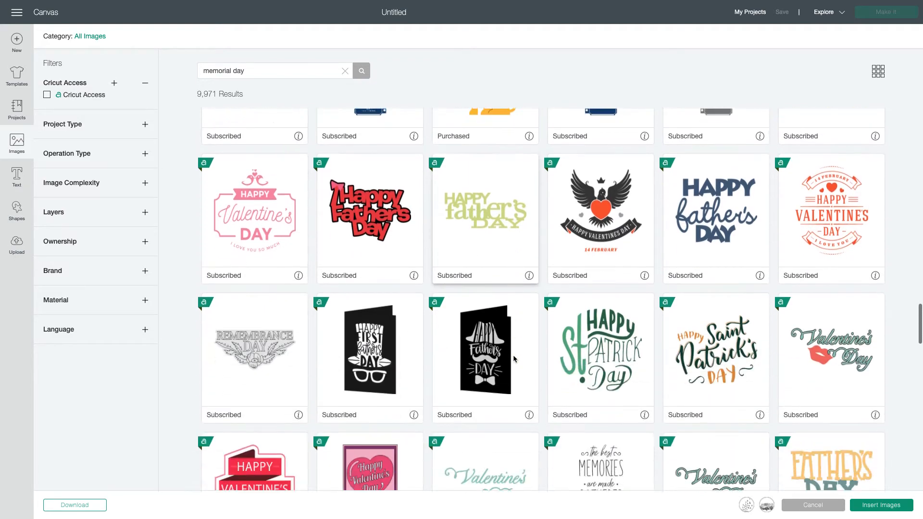
pyautogui.scroll(1, 513, 355)
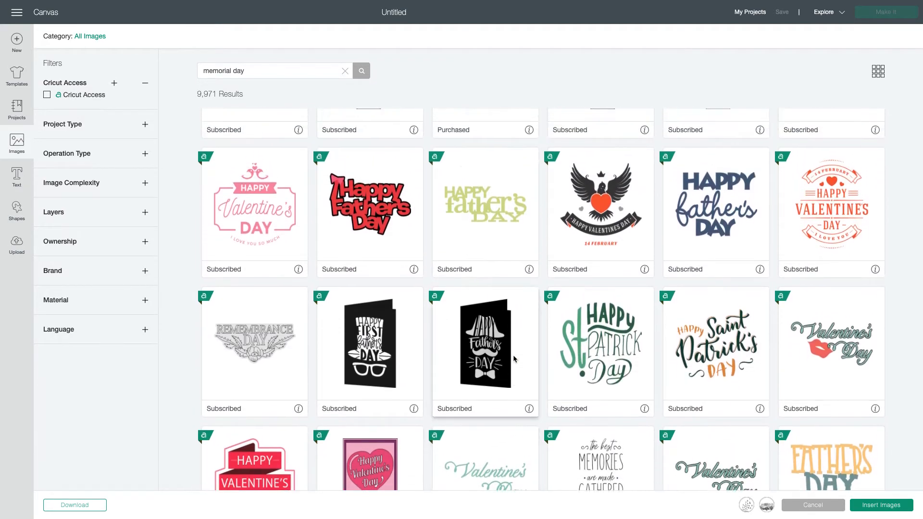
pyautogui.scroll(10, 513, 355)
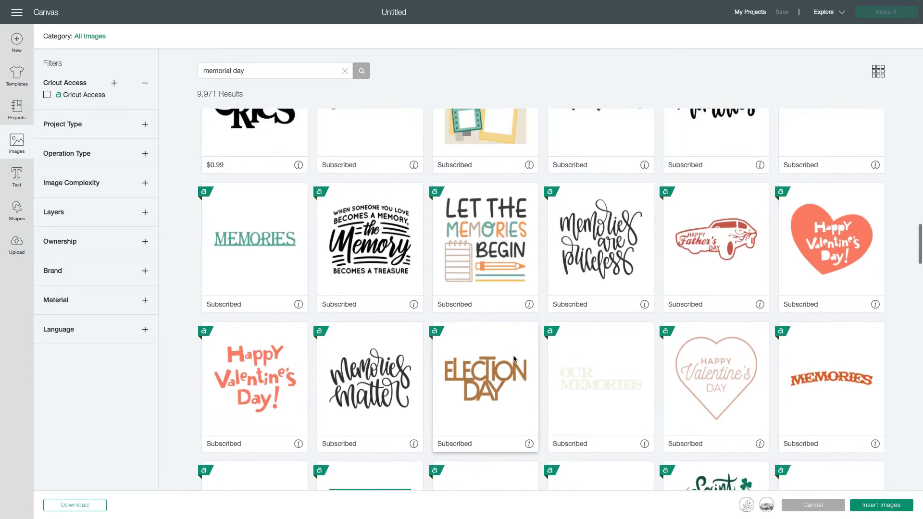
pyautogui.scroll(5, 513, 355)
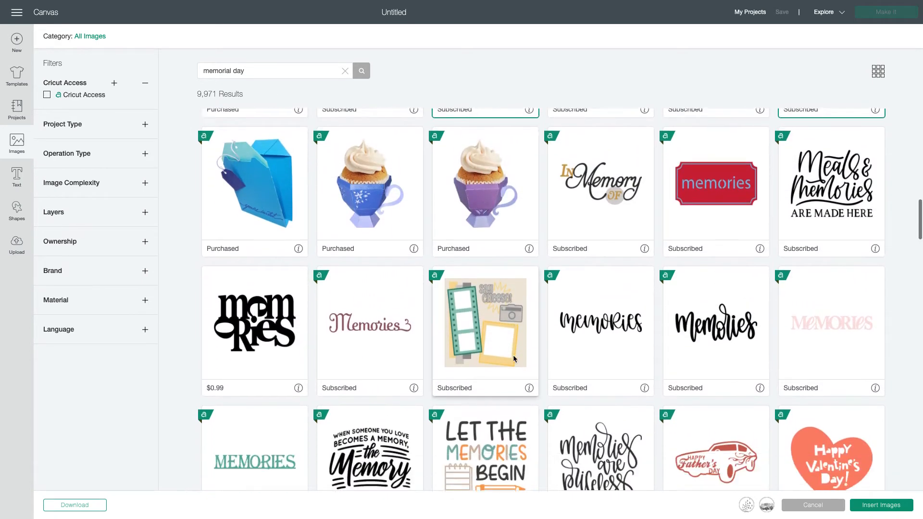
pyautogui.scroll(-3, 512, 355)
pyautogui.scroll(4, 512, 355)
pyautogui.scroll(-4, 513, 355)
pyautogui.scroll(2, 512, 355)
pyautogui.scroll(6, 513, 355)
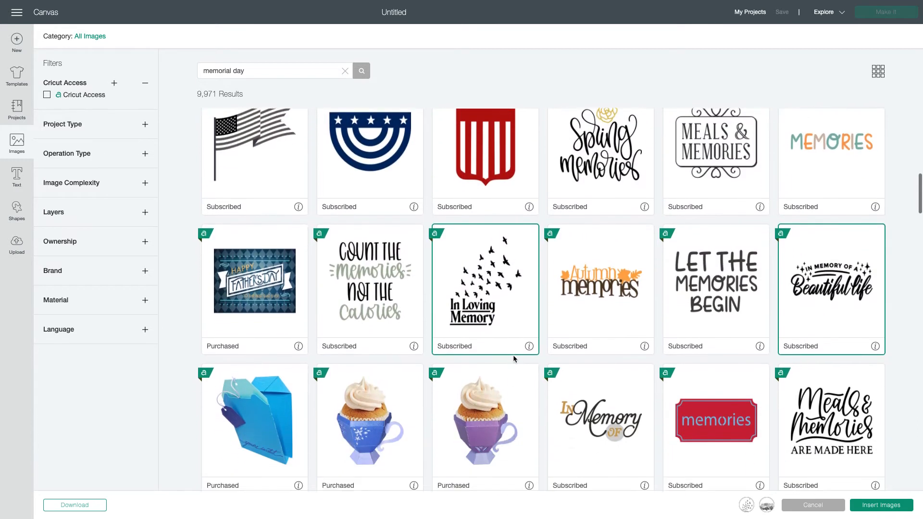
pyautogui.scroll(4, 514, 358)
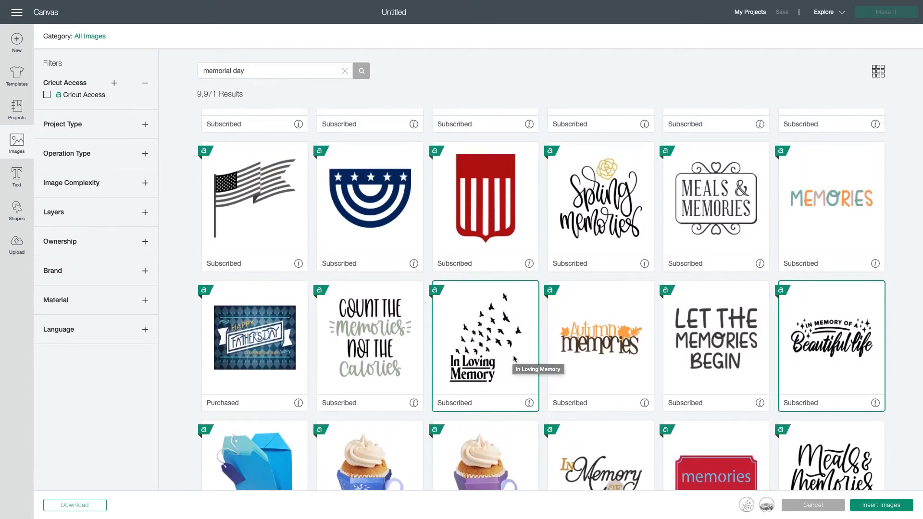
# Add the waving red, white and blue American flag and the script "Memorial Day" image to the selection, and insert all selected images.
pyautogui.scroll(5, 514, 358)
pyautogui.scroll(7, 513, 358)
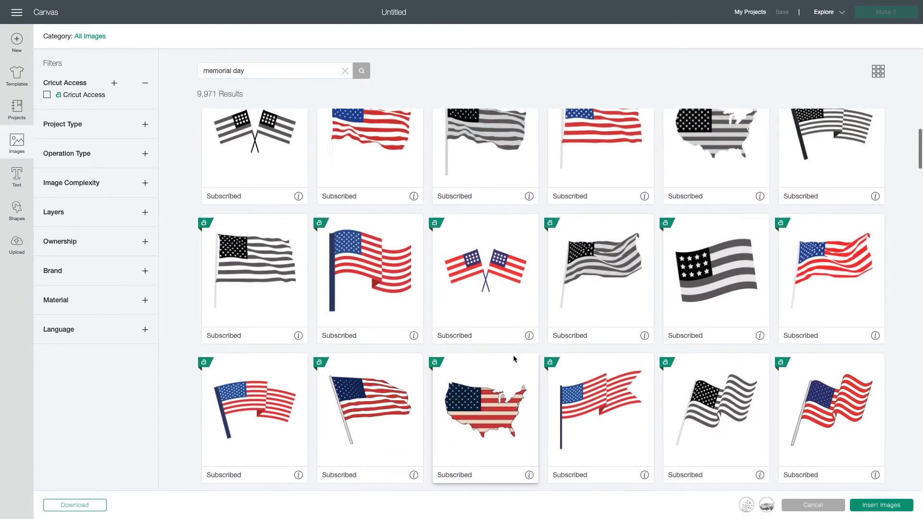
pyautogui.scroll(3, 513, 358)
pyautogui.scroll(3, 514, 358)
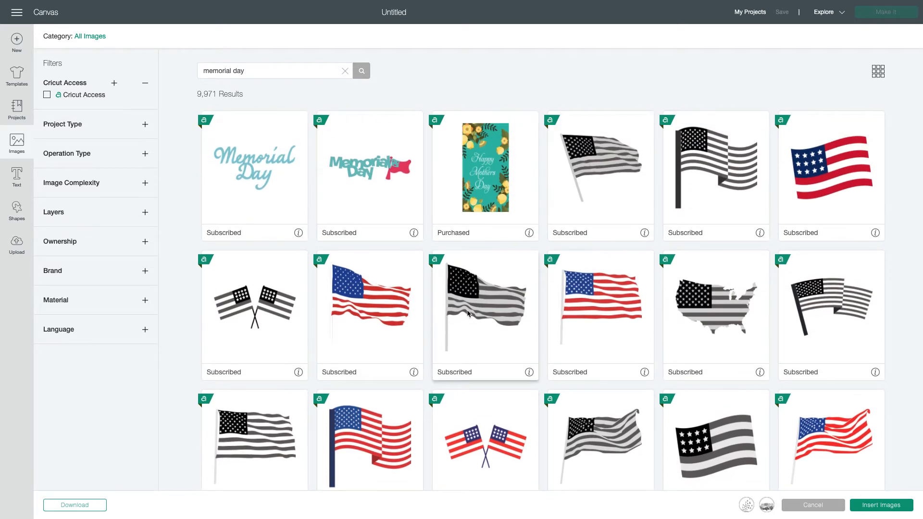
pyautogui.click(360, 294)
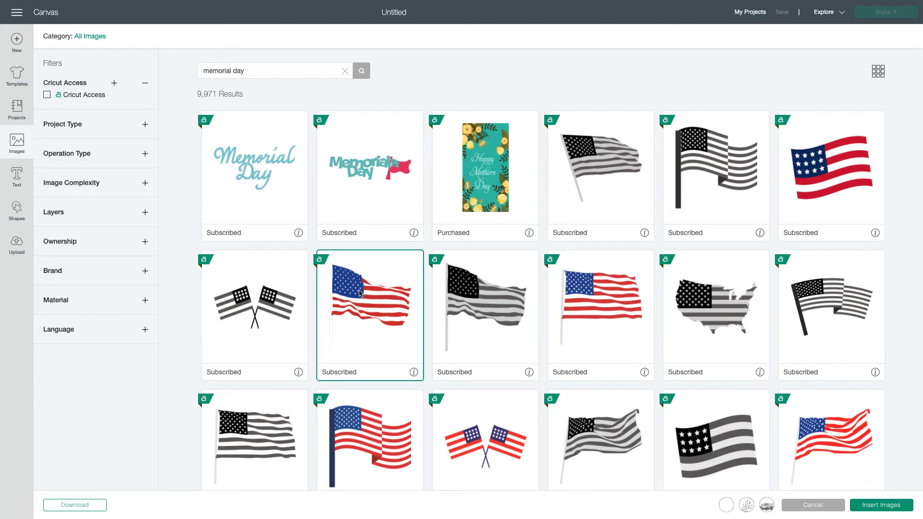
pyautogui.scroll(-3, 438, 284)
pyautogui.scroll(-3, 439, 281)
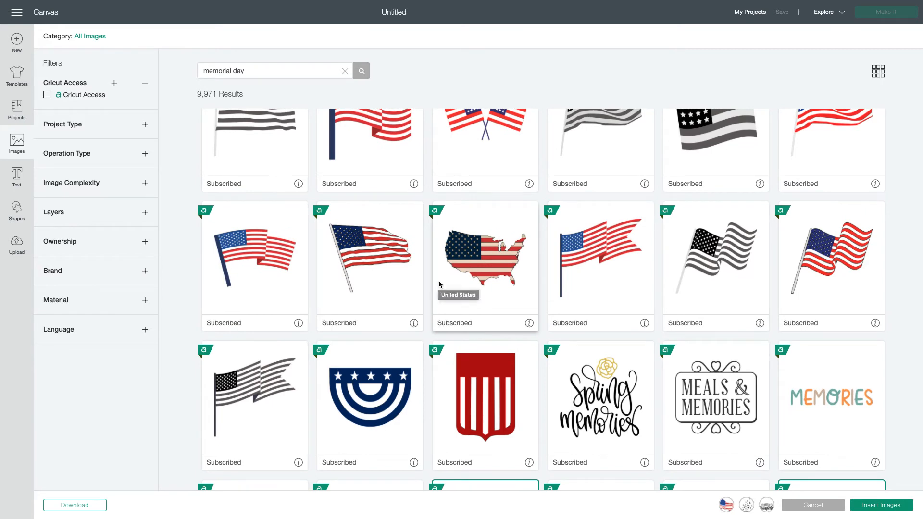
pyautogui.scroll(6, 439, 280)
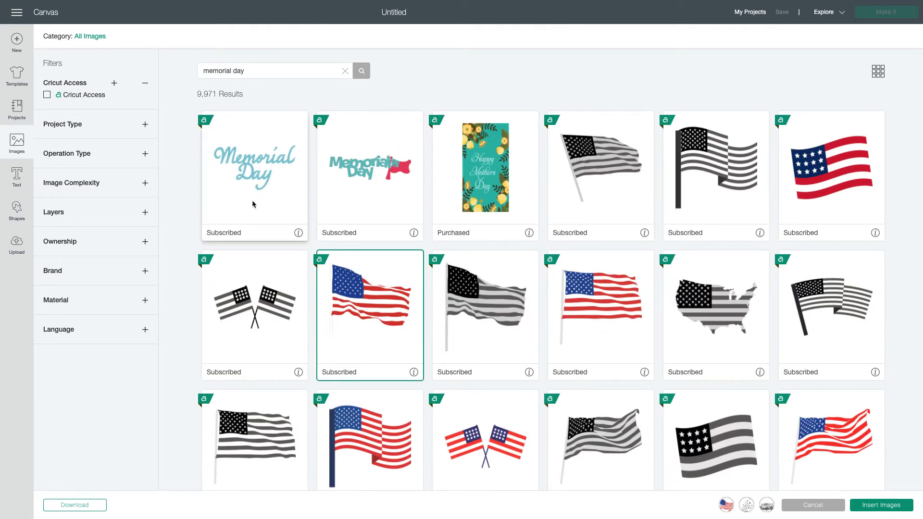
pyautogui.click(232, 163)
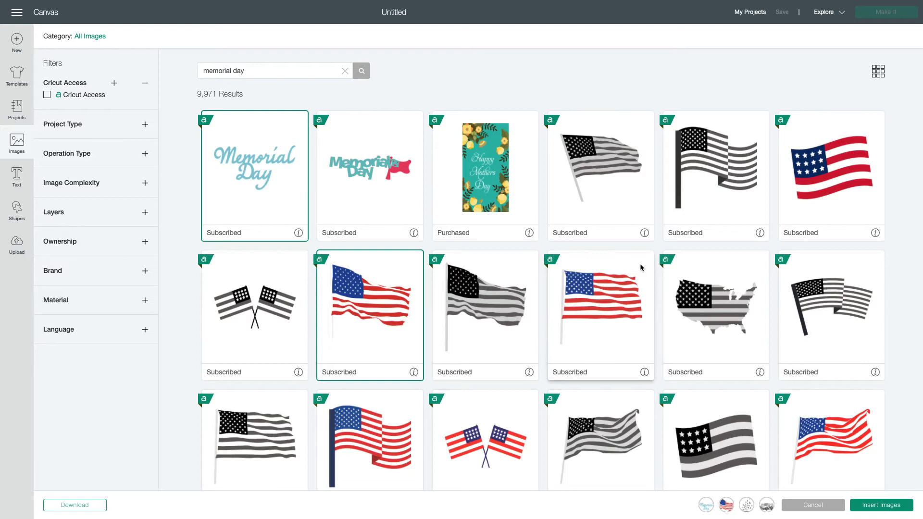
pyautogui.click(888, 505)
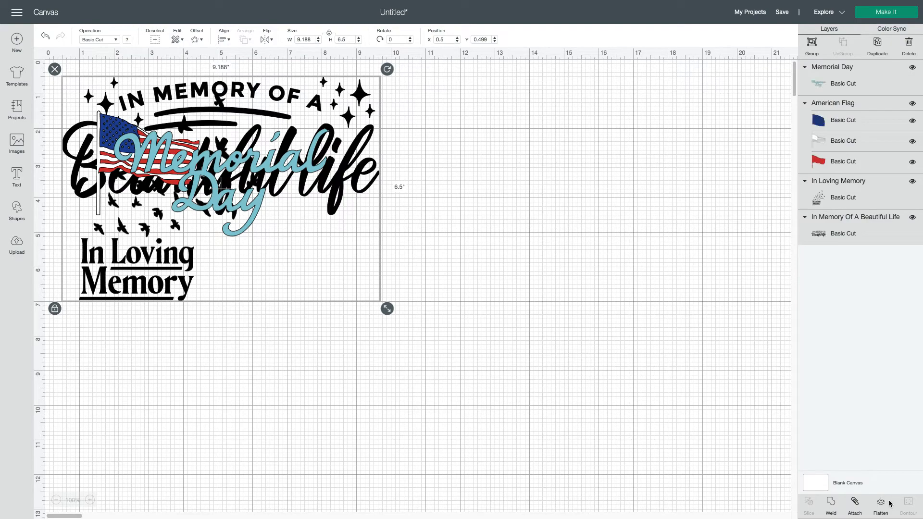
# Separate the overlapping images, moving "Memorial Day" to the canvas's upper right, "In Loving Memory" to its lower right and the flag to its lower middle.
pyautogui.click(467, 109)
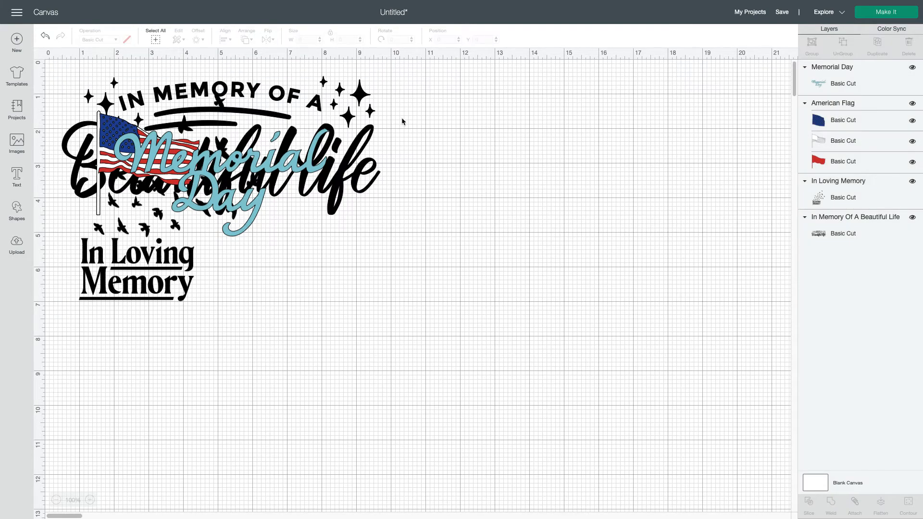
pyautogui.moveTo(207, 167); pyautogui.dragTo(579, 131)
pyautogui.moveTo(260, 183); pyautogui.dragTo(745, 362)
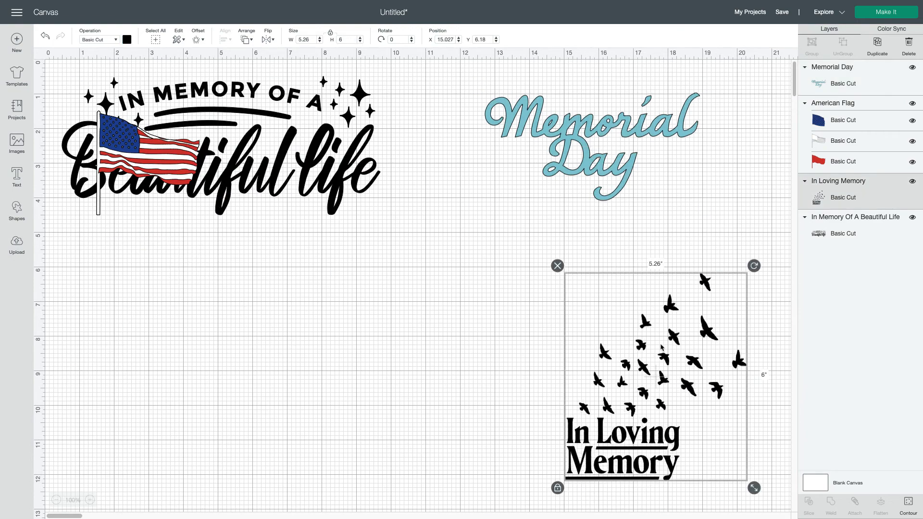
pyautogui.moveTo(210, 207); pyautogui.dragTo(381, 498)
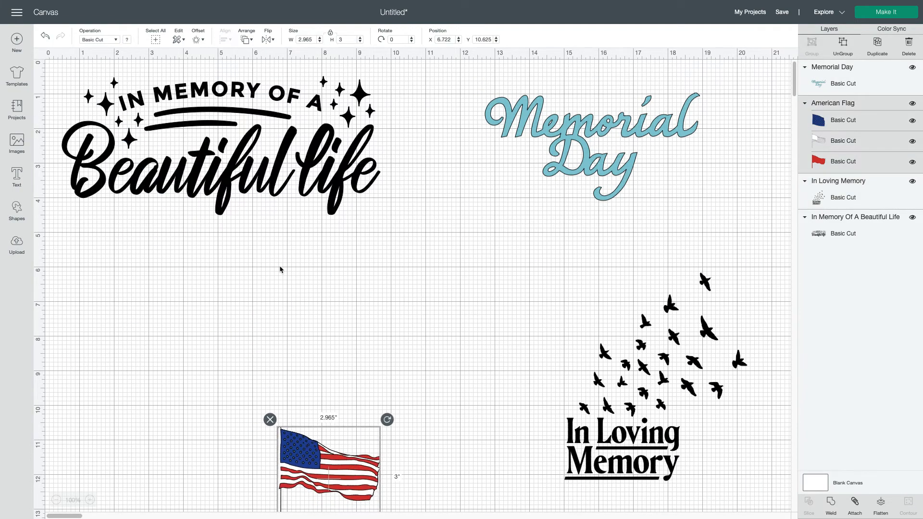
# Move "In Loving Memory" to the canvas's upper-left area and place the "Beautiful Life" image and the flag below "Memorial Day".
pyautogui.moveTo(198, 167); pyautogui.dragTo(632, 279)
pyautogui.moveTo(605, 401); pyautogui.dragTo(118, 214)
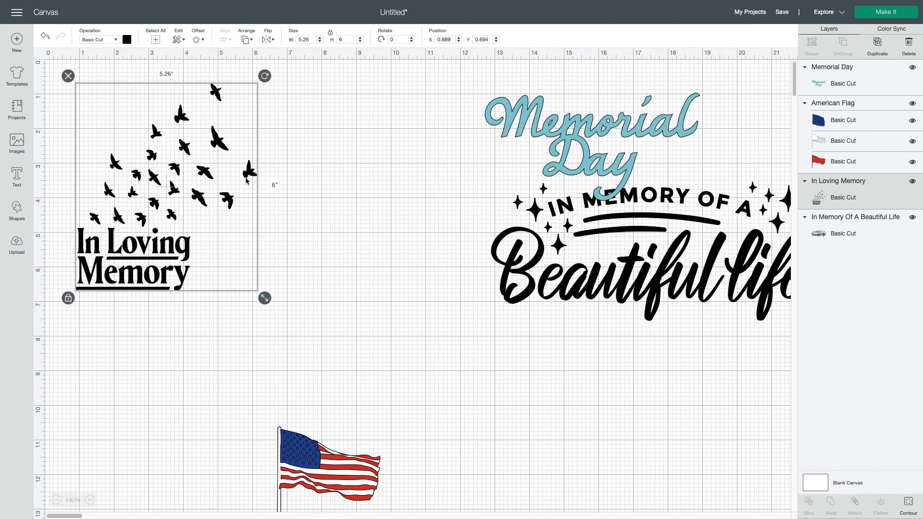
pyautogui.moveTo(334, 493); pyautogui.dragTo(712, 363)
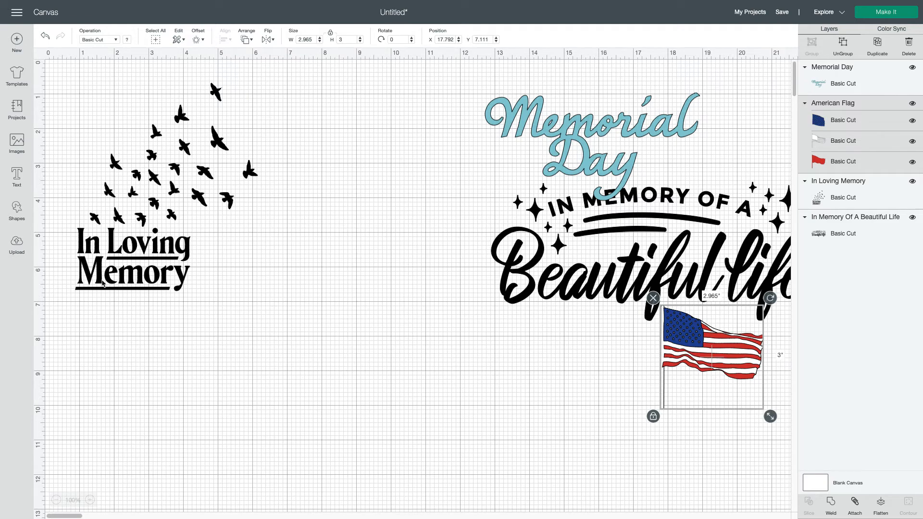
pyautogui.moveTo(592, 243); pyautogui.dragTo(487, 255)
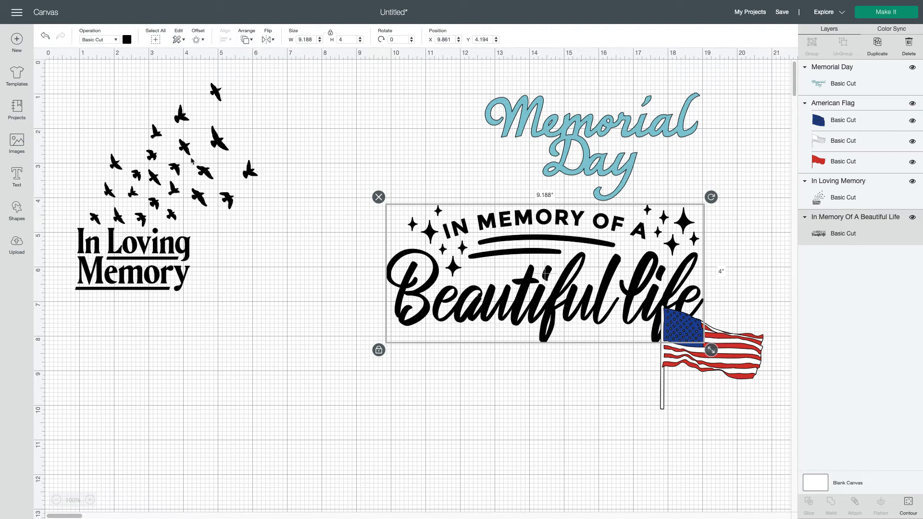
# Select the "In Loving Memory" image and review its available operation types, including the Foil choices.
pyautogui.click(185, 145)
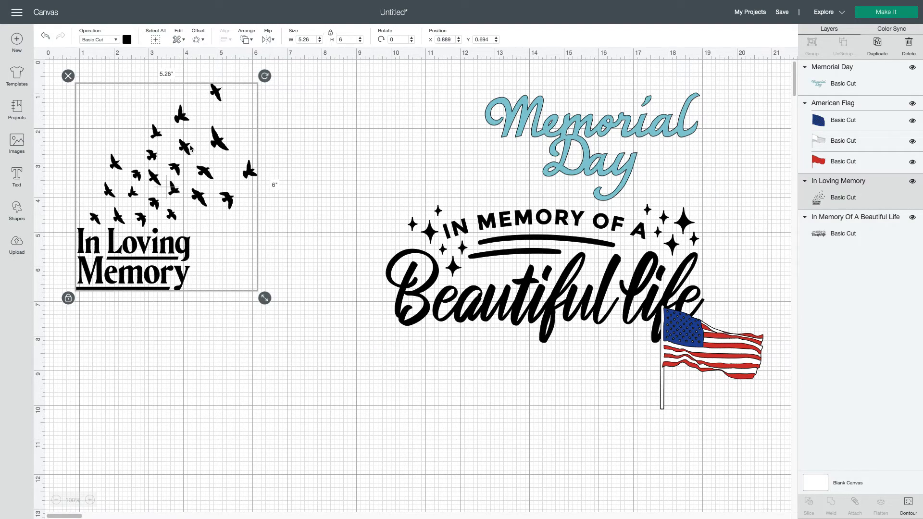
pyautogui.click(368, 148)
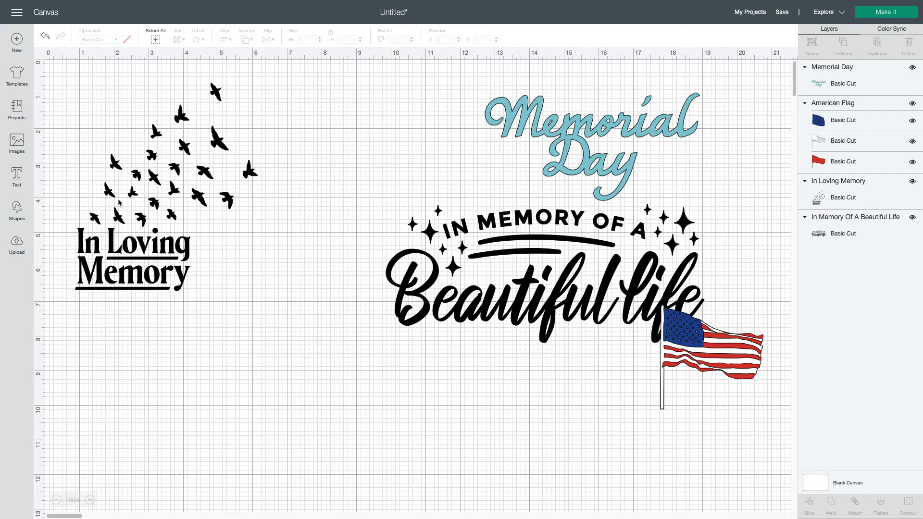
pyautogui.click(155, 202)
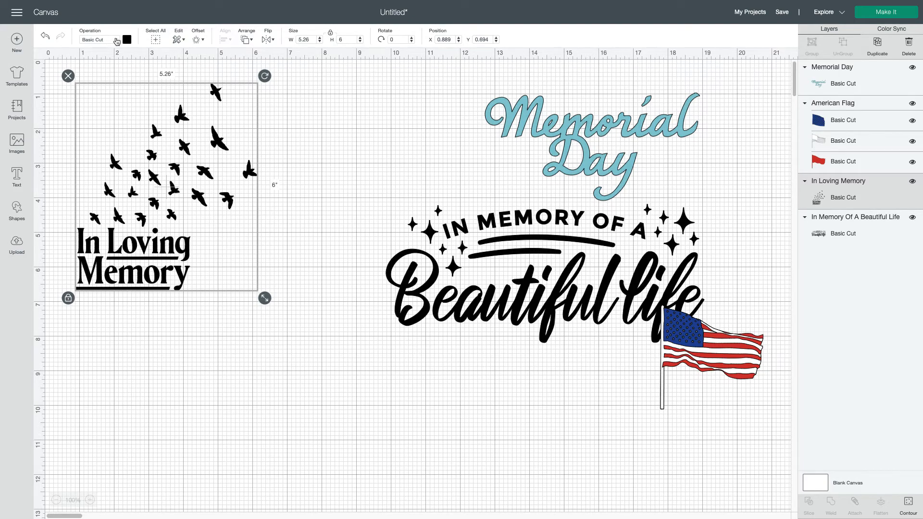
pyautogui.click(116, 40)
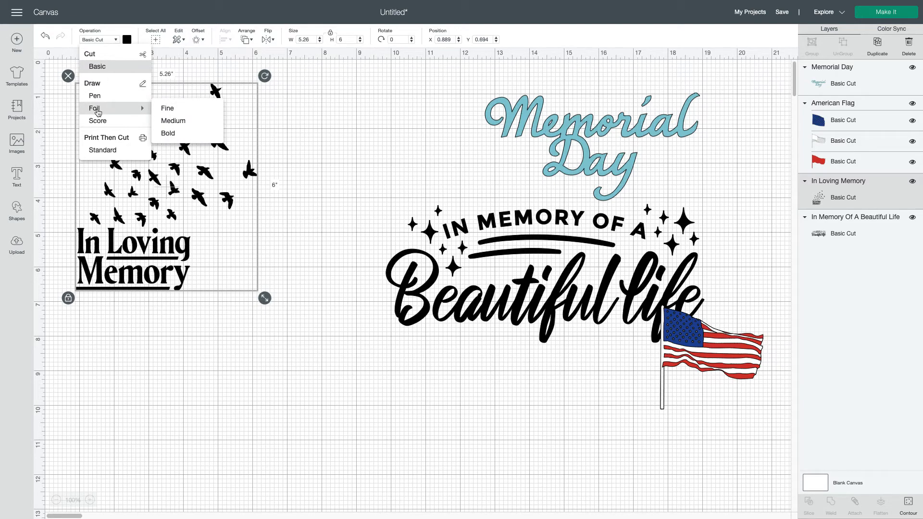
pyautogui.moveTo(106, 115)
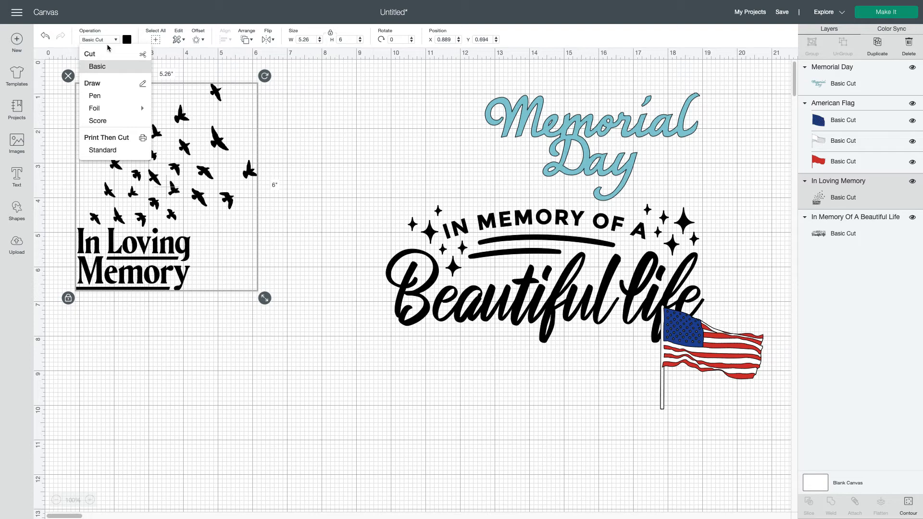
pyautogui.click(138, 34)
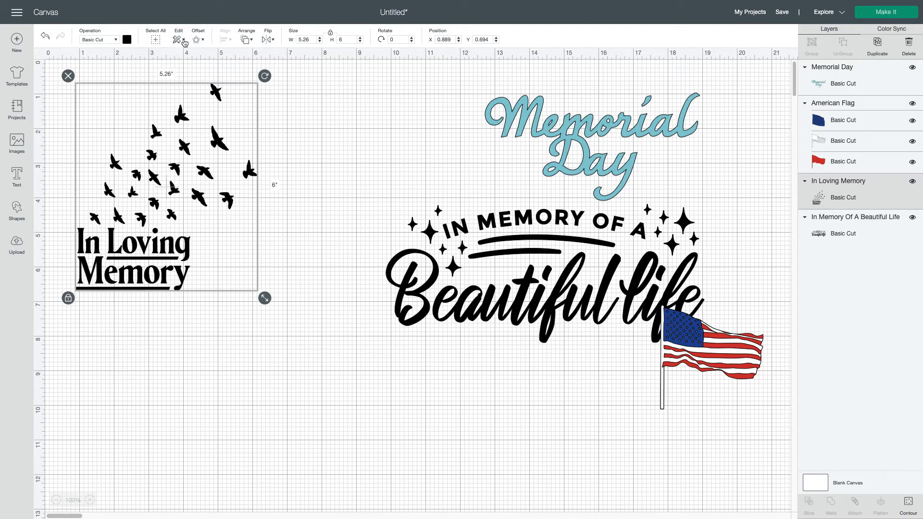
# Review the Edit, Offset and Arrange options for the "In Loving Memory" image without applying any of them.
pyautogui.click(184, 41)
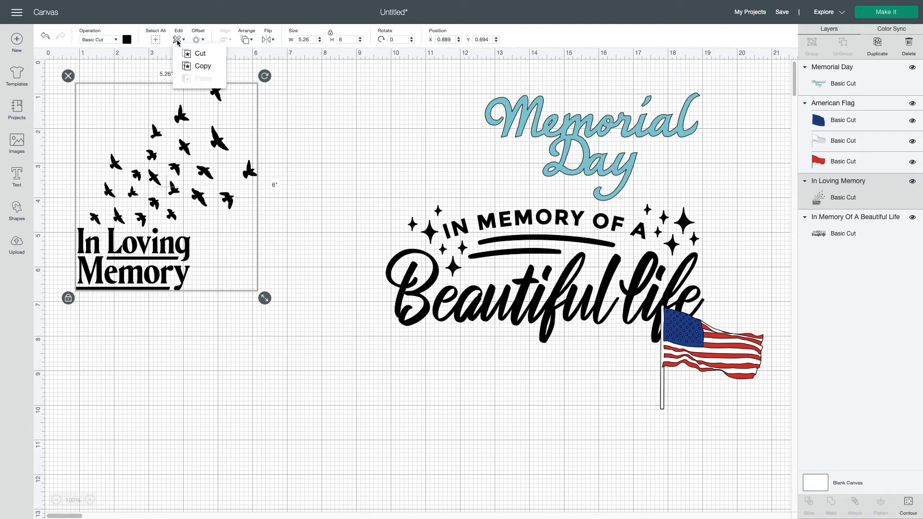
pyautogui.click(202, 42)
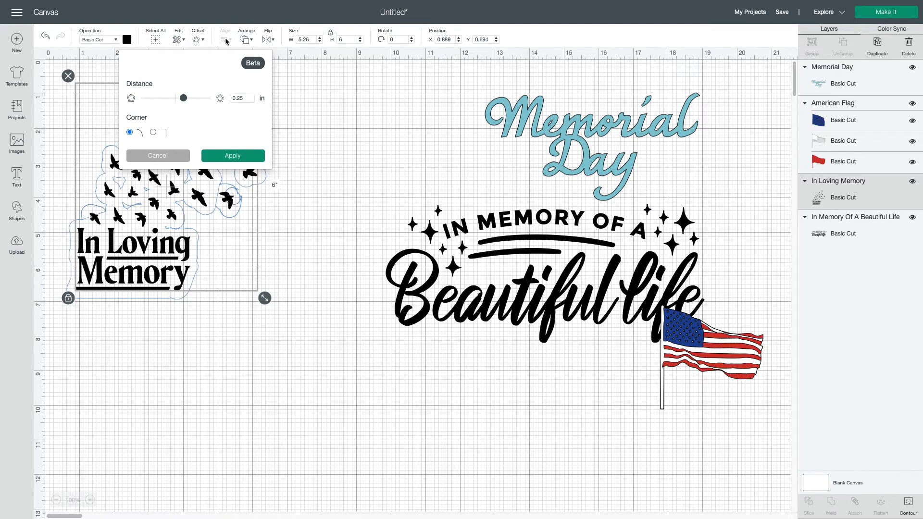
pyautogui.click(254, 42)
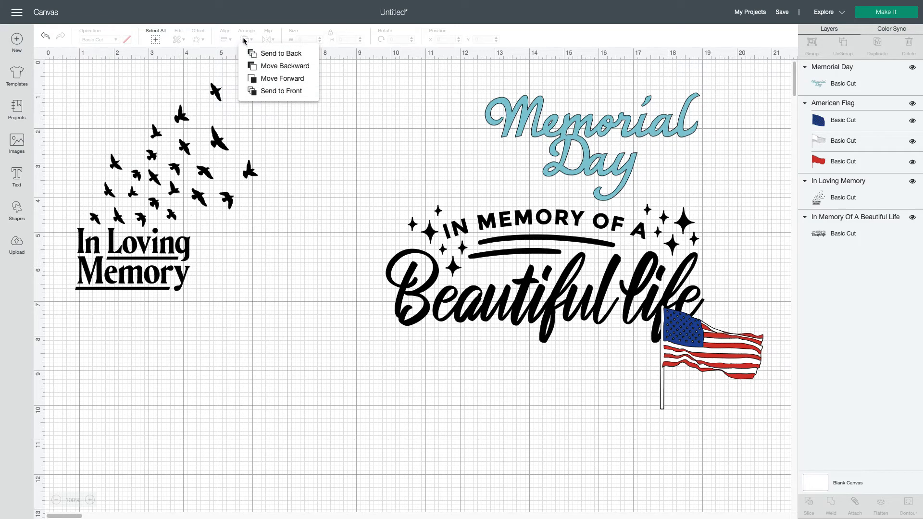
pyautogui.click(324, 29)
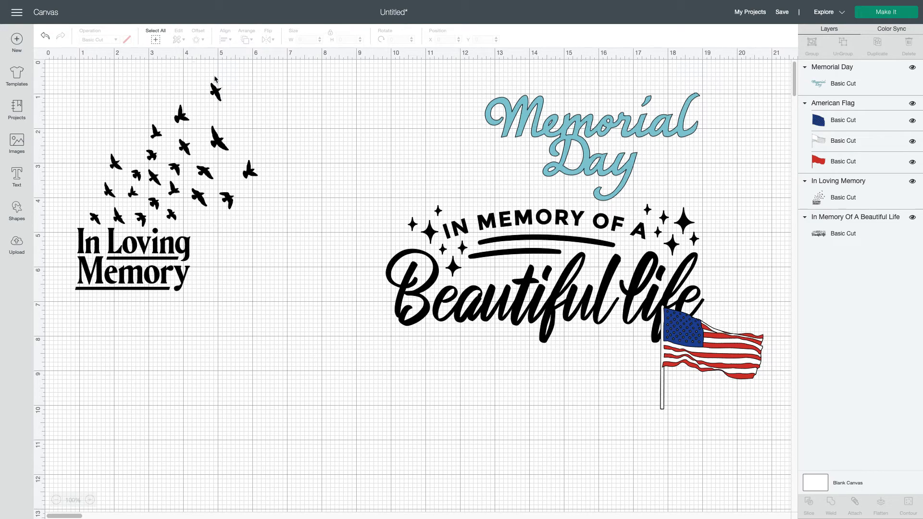
# Select the "In Loving Memory" image and review its Flip options without applying any.
pyautogui.click(216, 90)
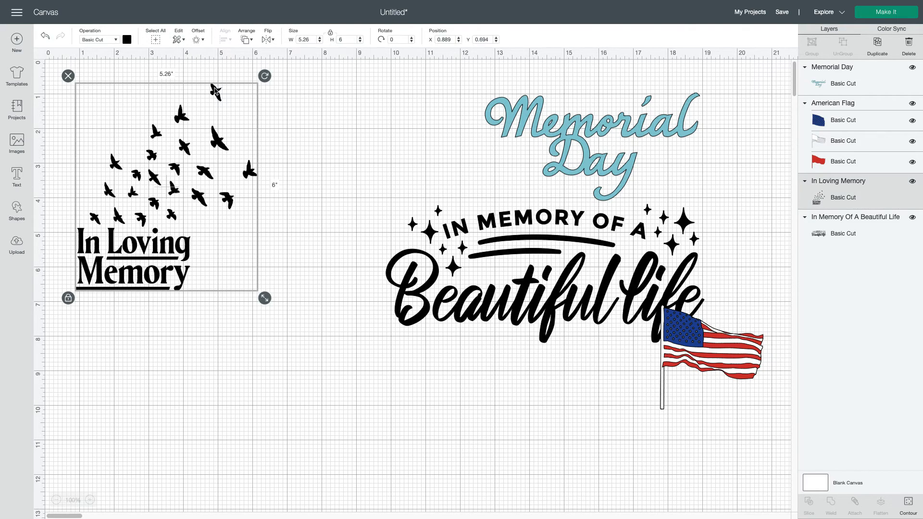
pyautogui.click(273, 40)
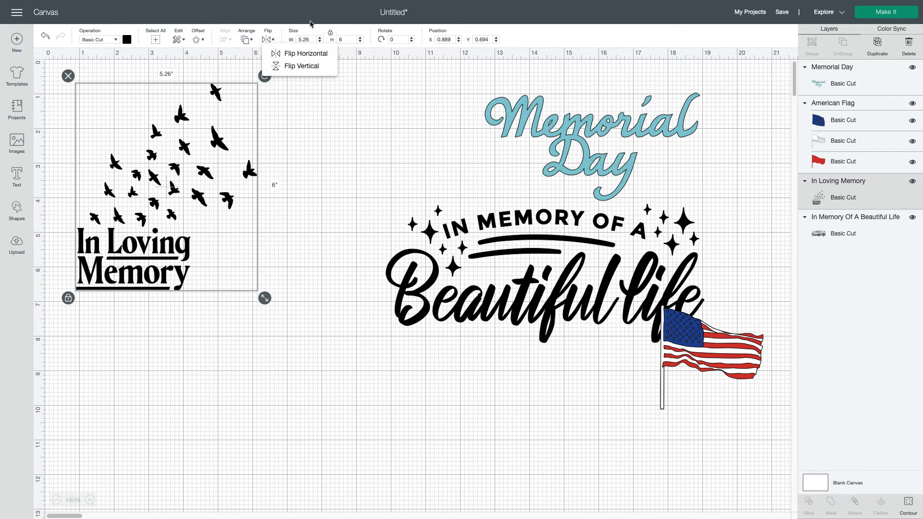
pyautogui.click(310, 25)
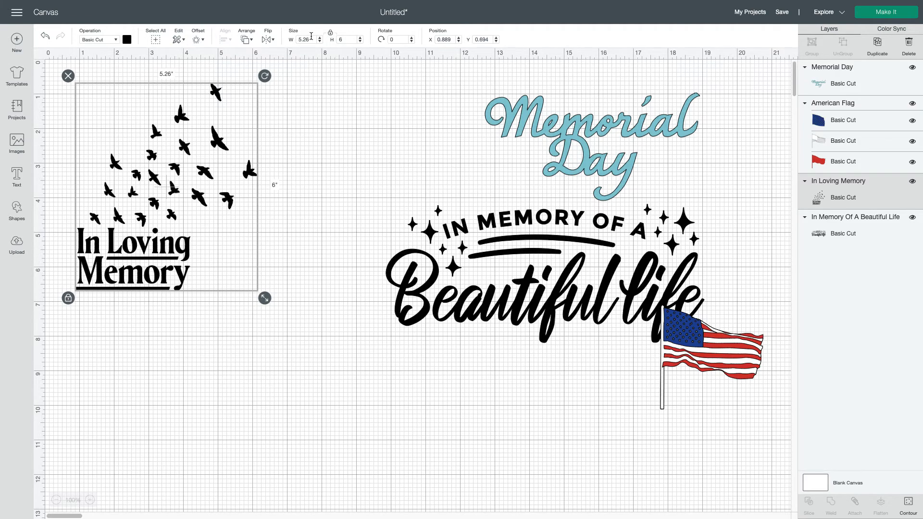
# Step the "In Loving Memory" image's width up to 5.5 inches and back to 5.4 with the proportions locked.
pyautogui.click(299, 39)
pyautogui.moveTo(296, 40); pyautogui.dragTo(283, 43)
pyautogui.click(322, 39)
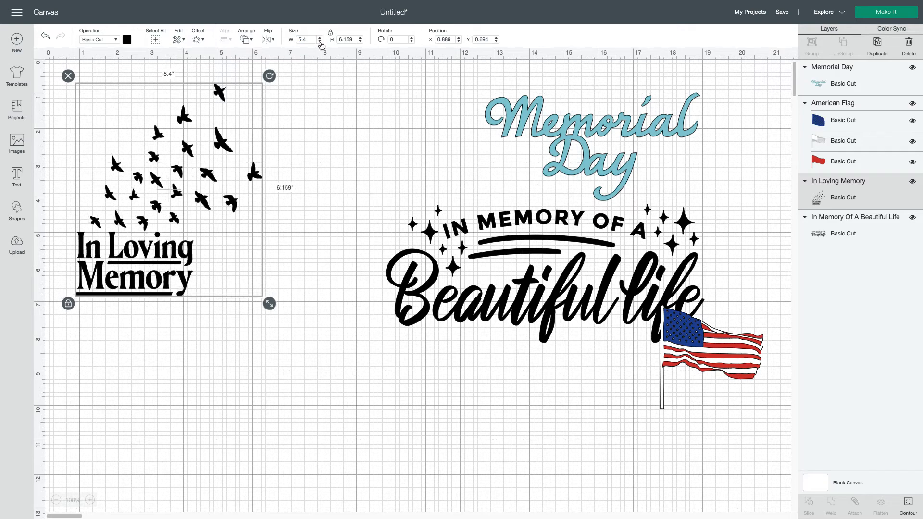
pyautogui.click(321, 38)
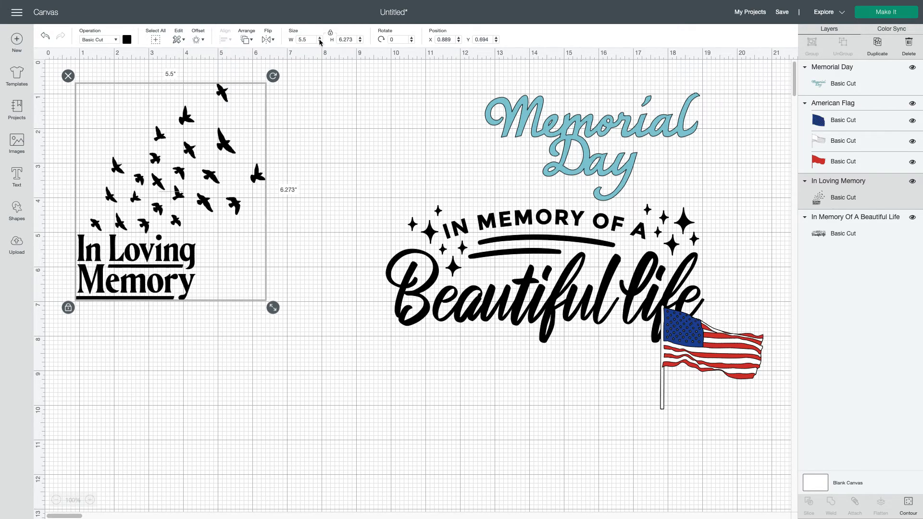
pyautogui.click(320, 42)
# Set the "In Loving Memory" image's width to 6 inches with the proportions locked.
pyautogui.moveTo(311, 40); pyautogui.dragTo(294, 42)
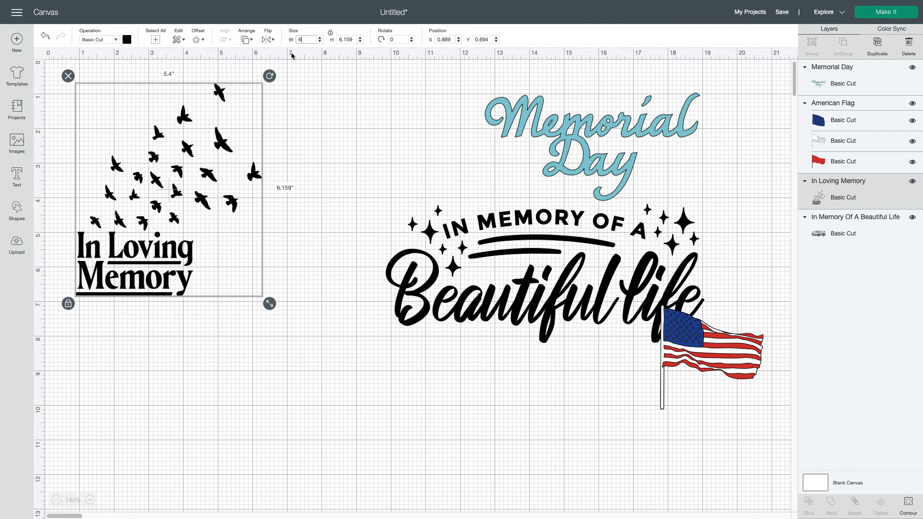
pyautogui.write('6')
pyautogui.press('Return')
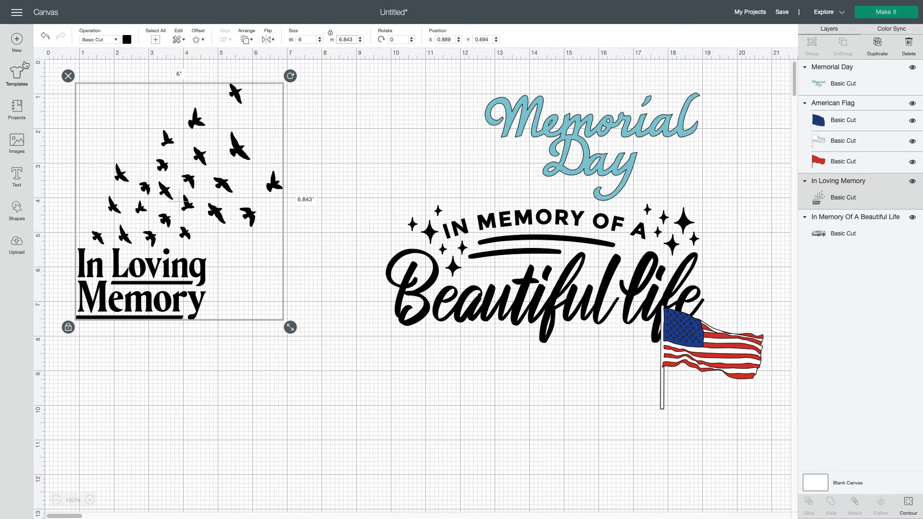
pyautogui.click(449, 40)
pyautogui.write('05')
pyautogui.press('Tab')
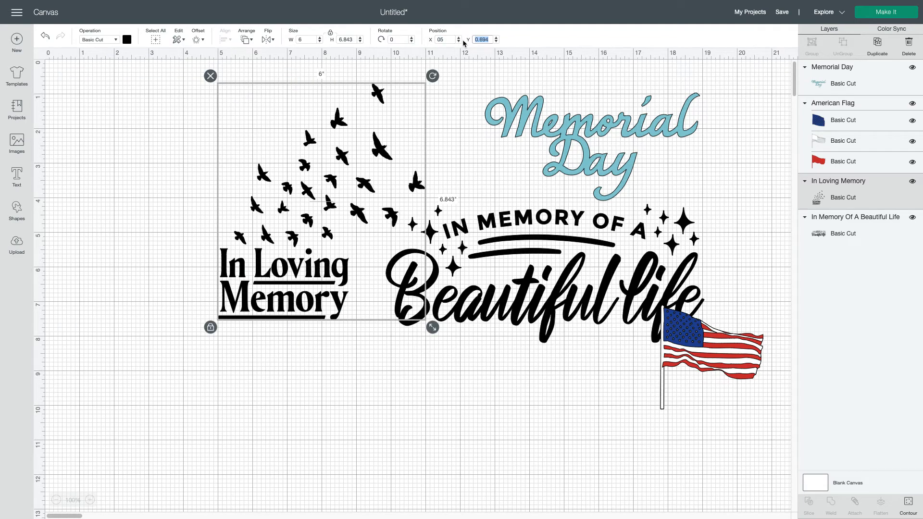
pyautogui.click(451, 39)
pyautogui.write('.05')
pyautogui.press('Return')
# Position the "In Loving Memory" image at X 0.5 and Y 0.5 inches on the canvas.
pyautogui.click(452, 40)
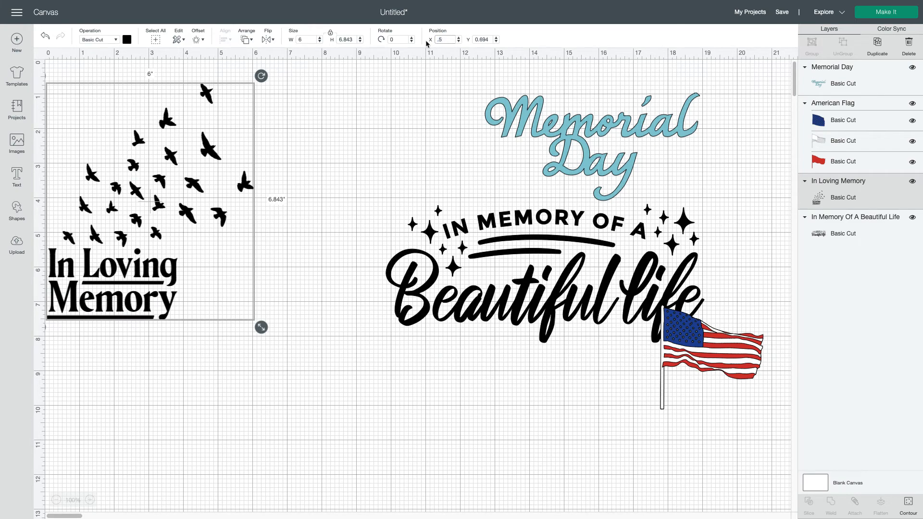
pyautogui.write('.5')
pyautogui.press('Tab')
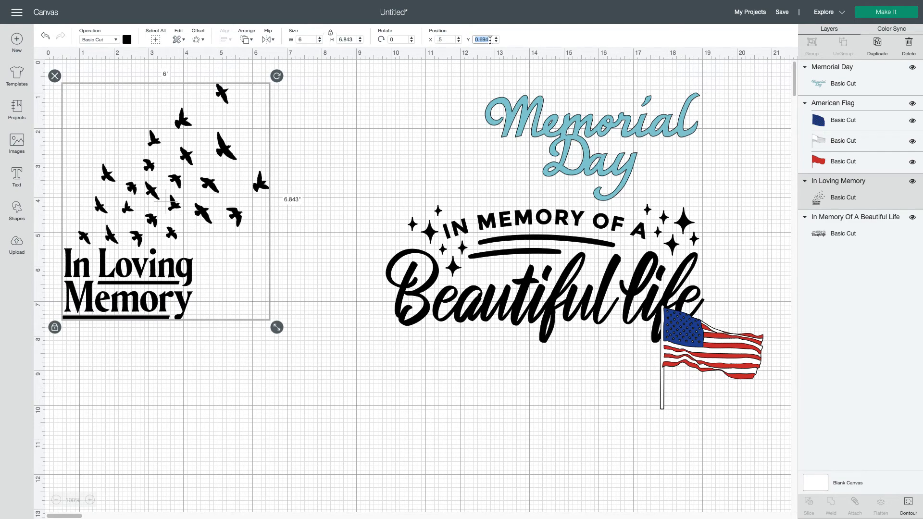
pyautogui.write('.5')
pyautogui.press('Return')
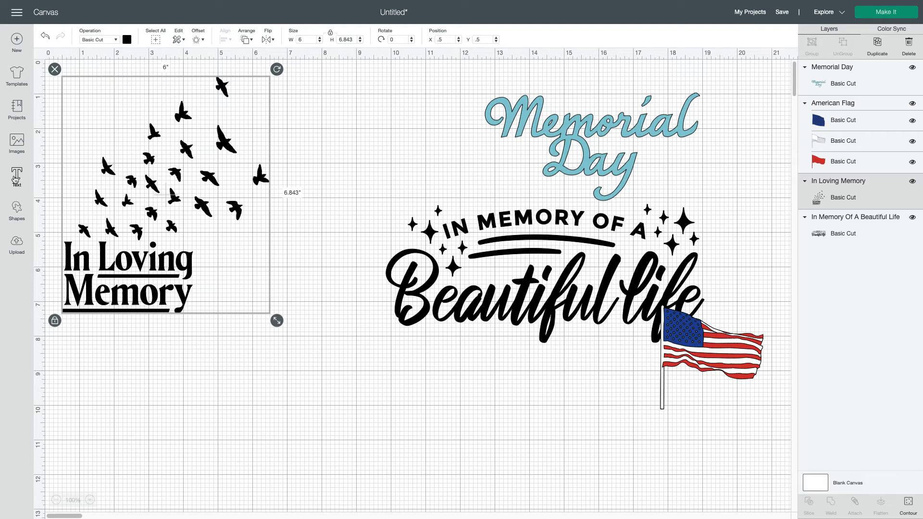
# Review the available basic shapes and the Cricut machine choices without inserting a shape or switching machine.
pyautogui.click(21, 212)
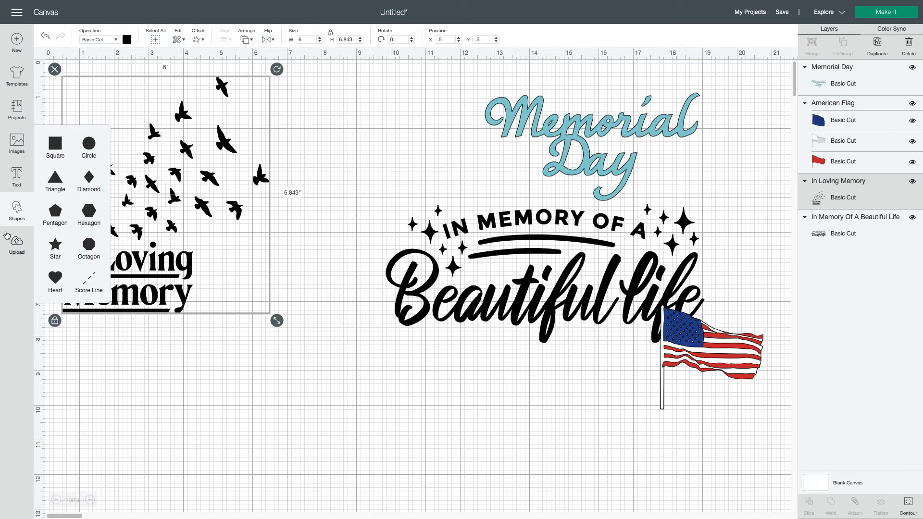
pyautogui.click(13, 274)
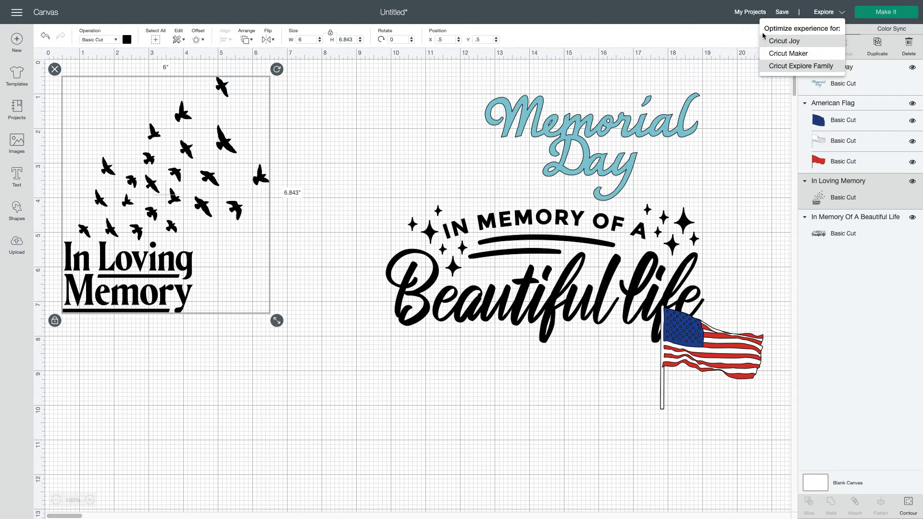
pyautogui.click(849, 20)
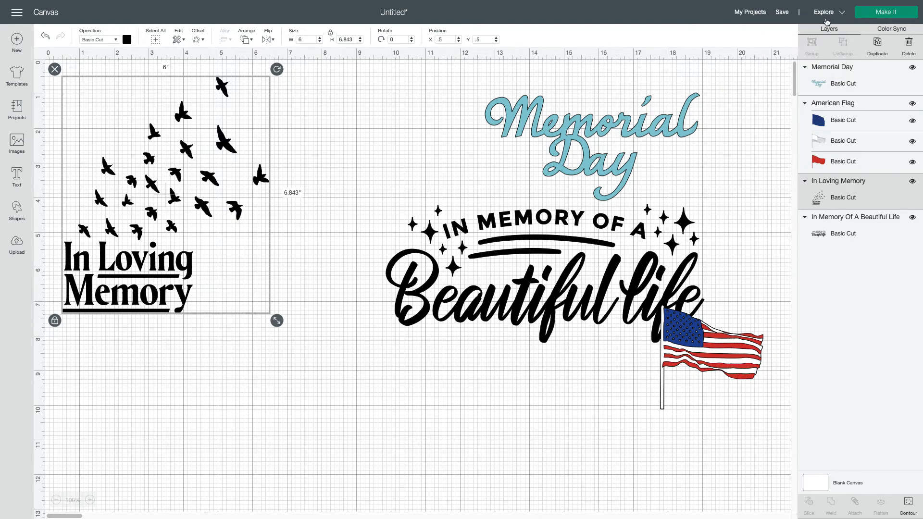
pyautogui.click(883, 7)
# Hide and show again the Memorial Day, American Flag, In Loving Memory and Beautiful Life layers one by one.
pyautogui.click(912, 68)
pyautogui.click(913, 68)
pyautogui.click(913, 104)
pyautogui.click(913, 104)
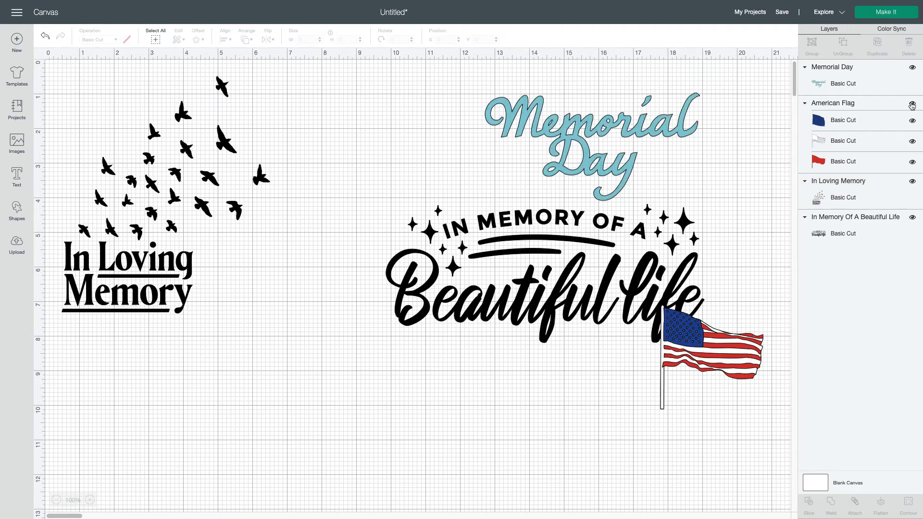
pyautogui.click(913, 183)
pyautogui.click(913, 182)
pyautogui.click(913, 218)
pyautogui.click(913, 218)
# Open Contour for the "In Loving Memory" image and hide all of its contours, starting with the "y" of "Memory".
pyautogui.click(135, 233)
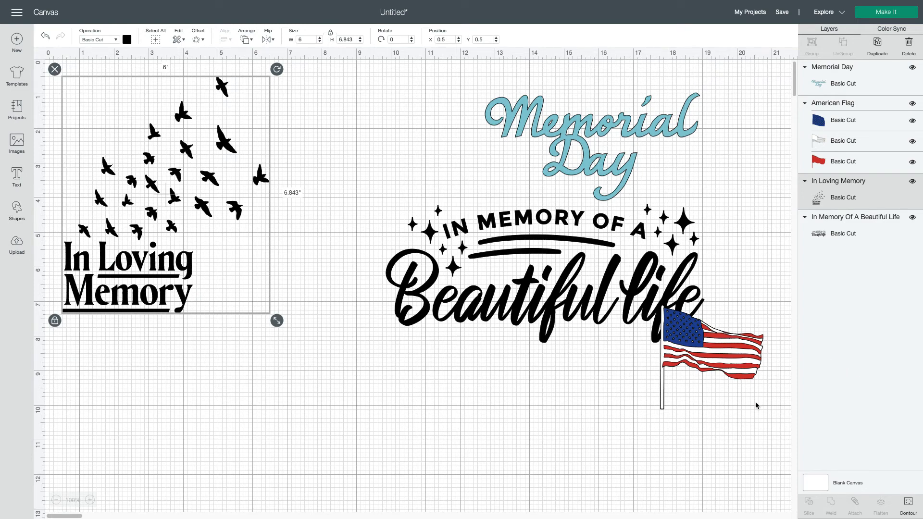
pyautogui.click(910, 505)
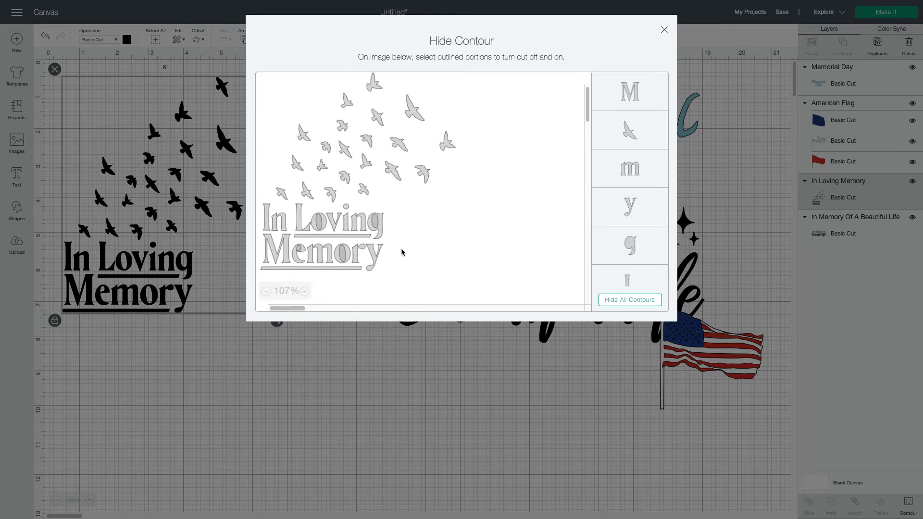
pyautogui.moveTo(417, 280); pyautogui.dragTo(263, 201)
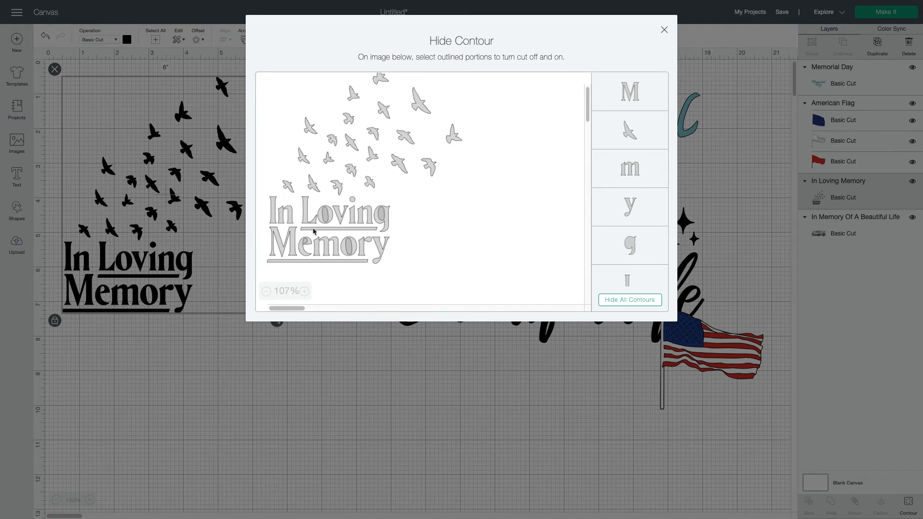
pyautogui.click(382, 253)
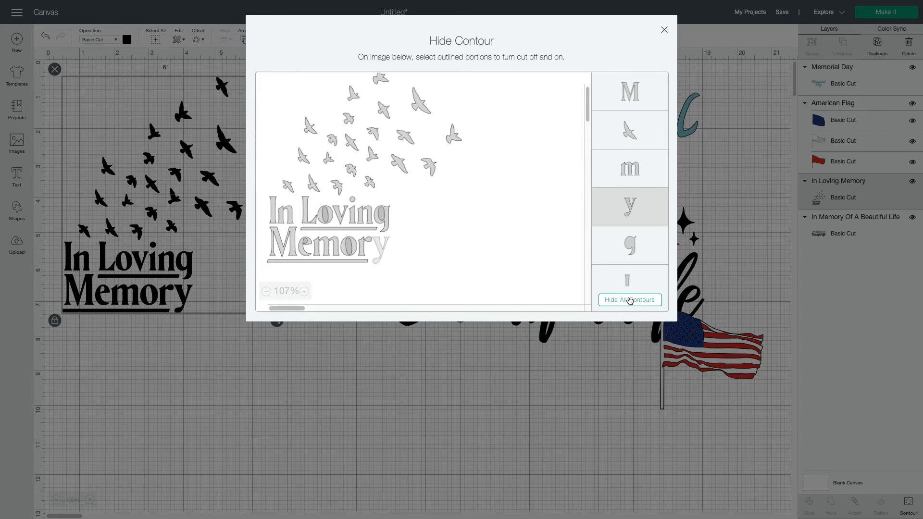
pyautogui.click(630, 300)
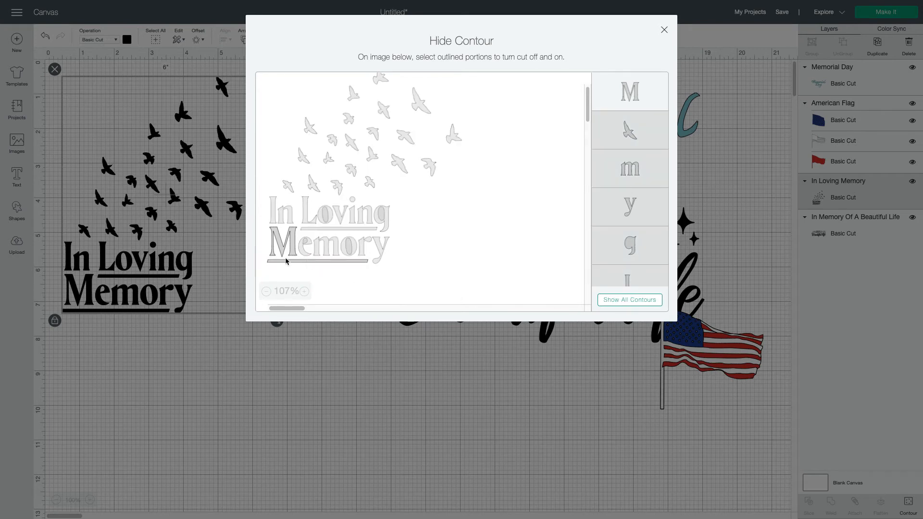
# Turn the contours of the letter "M" and all birds in the contour preview back on.
pyautogui.click(290, 242)
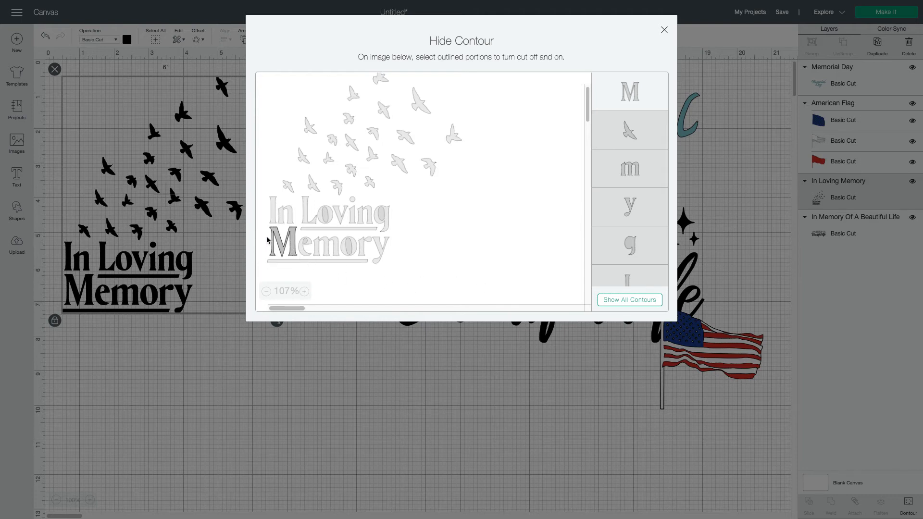
pyautogui.click(378, 79)
pyautogui.click(419, 97)
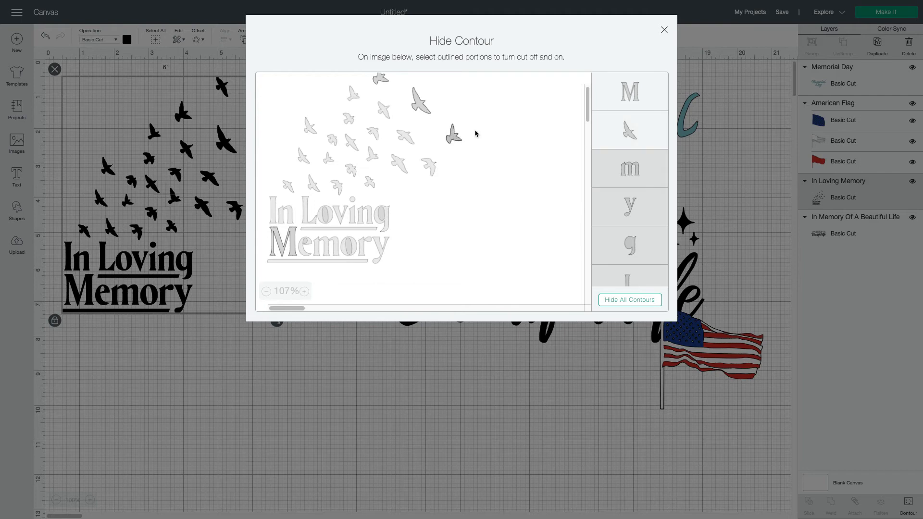
pyautogui.click(427, 163)
pyautogui.click(403, 138)
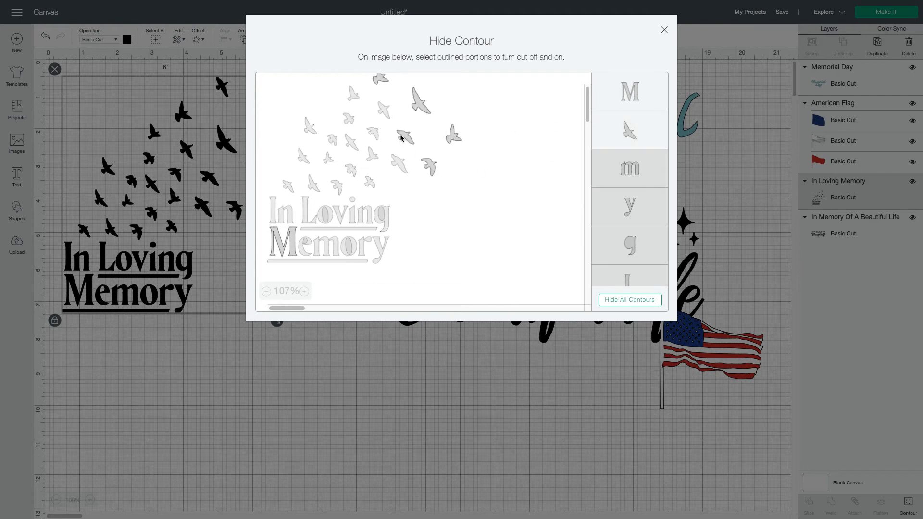
pyautogui.click(383, 111)
pyautogui.click(354, 94)
pyautogui.click(348, 118)
pyautogui.click(372, 134)
pyautogui.click(404, 166)
pyautogui.click(373, 155)
pyautogui.click(352, 142)
pyautogui.click(334, 141)
pyautogui.click(308, 125)
pyautogui.click(303, 156)
pyautogui.click(288, 187)
pyautogui.click(313, 184)
pyautogui.click(329, 159)
pyautogui.click(354, 171)
pyautogui.click(336, 187)
pyautogui.click(368, 182)
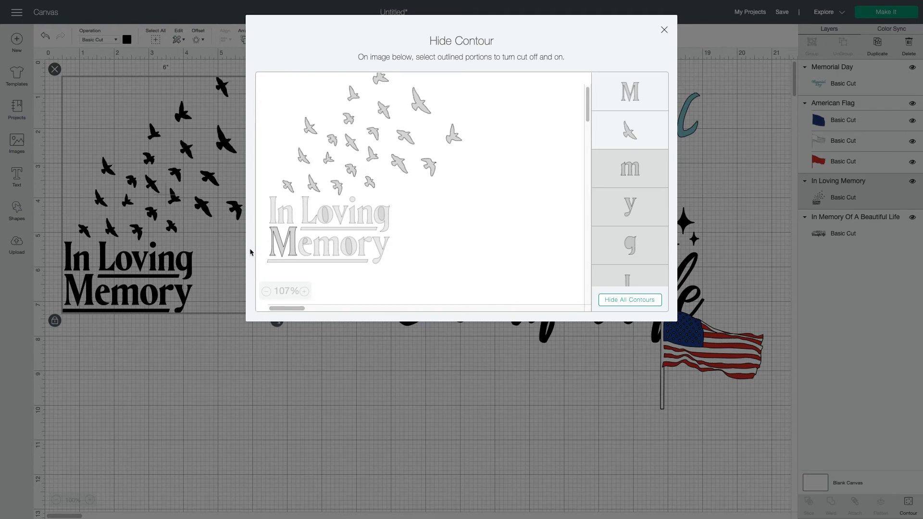
# Hide the letter "M" contour again, check the remaining contours and close Hide Contour, keeping only the birds.
pyautogui.click(275, 253)
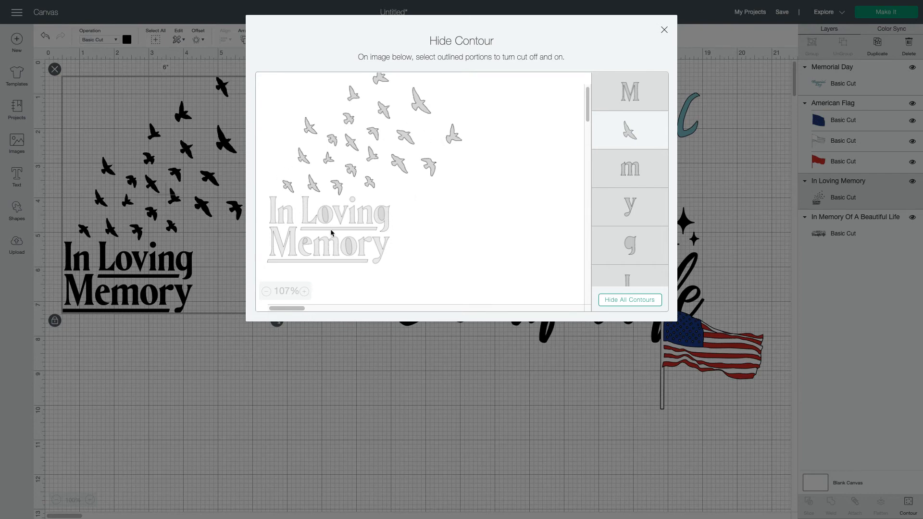
pyautogui.scroll(-15, 623, 219)
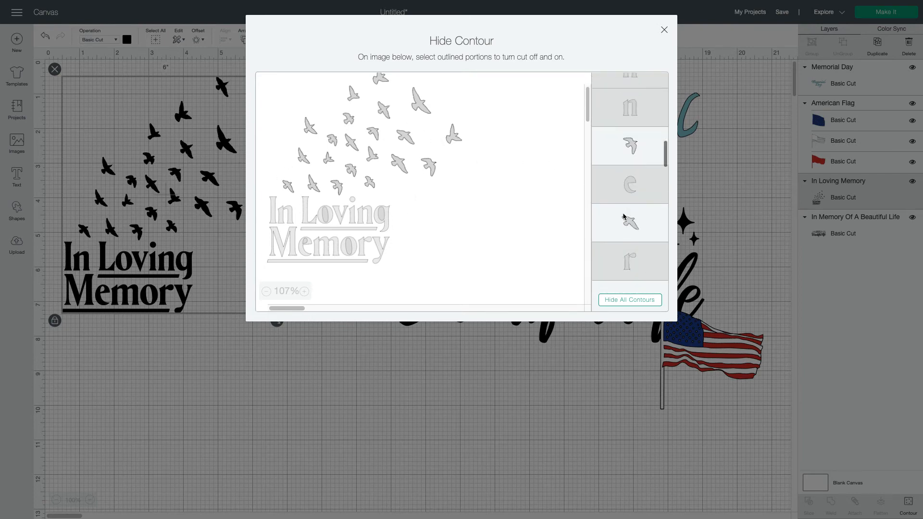
pyautogui.scroll(-1, 624, 211)
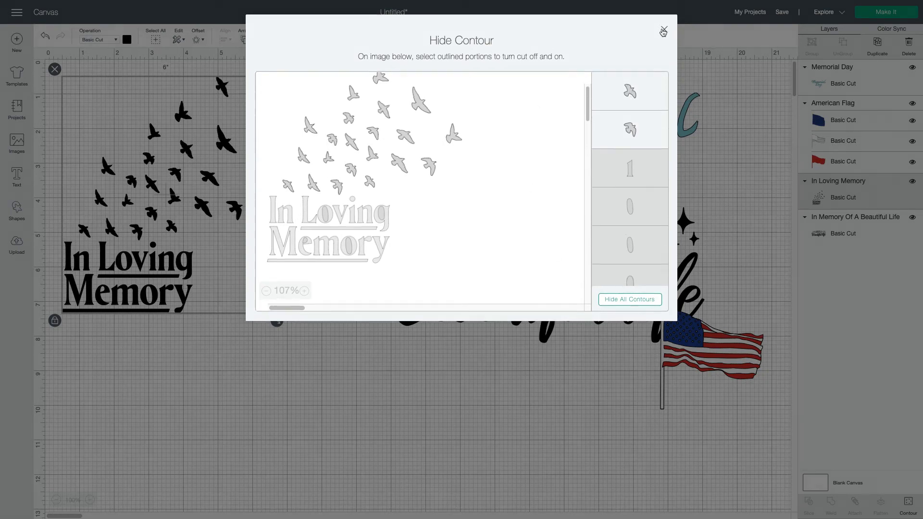
pyautogui.click(664, 32)
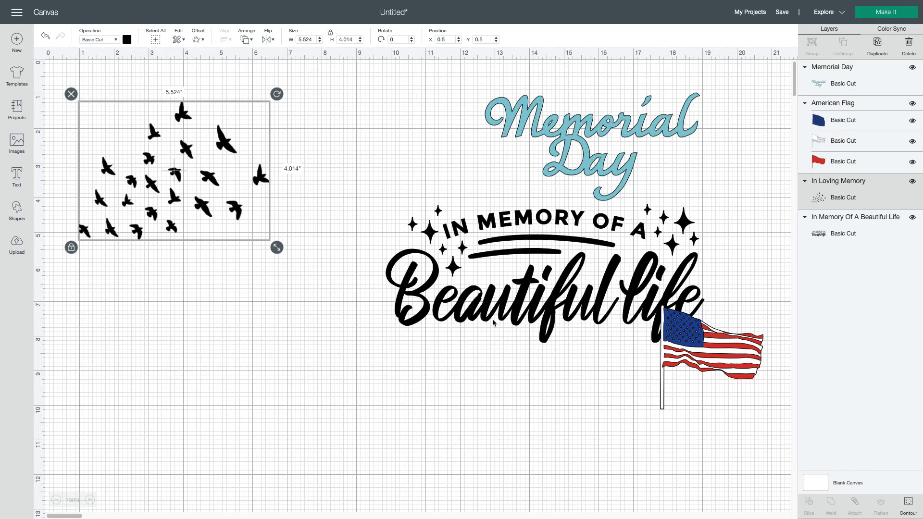
# Move the "Beautiful Life" image below the birds and set its X position to 0.5 inches.
pyautogui.click(510, 312)
pyautogui.moveTo(521, 313); pyautogui.dragTo(187, 352)
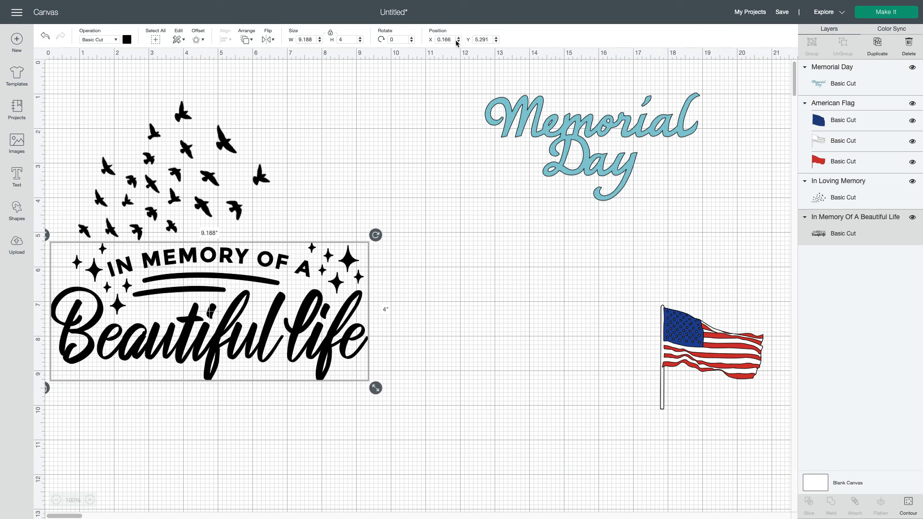
pyautogui.click(401, 41)
pyautogui.doubleClick(445, 38)
pyautogui.press('BackSpace')
pyautogui.press('Tab')
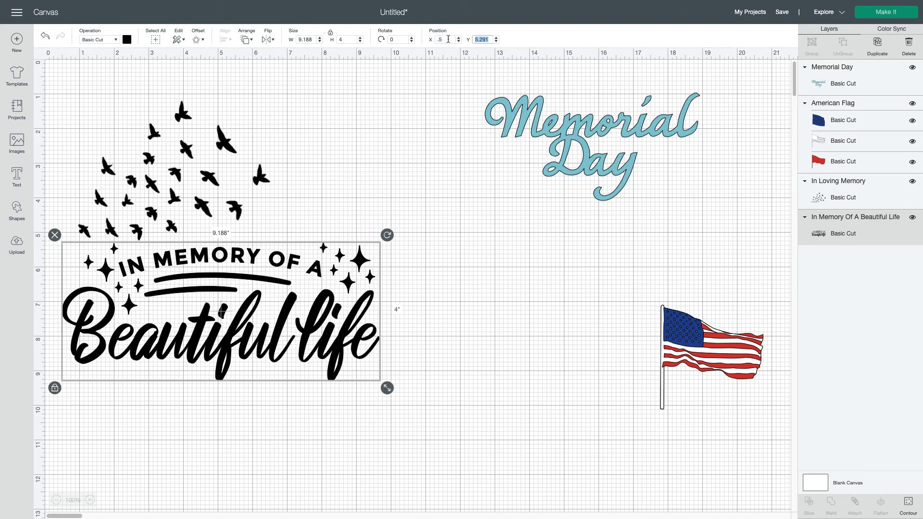
# Set the "Beautiful Life" image's width to 6 inches with the proportions locked.
pyautogui.moveTo(314, 40); pyautogui.dragTo(296, 40)
pyautogui.write('6')
pyautogui.press('Return')
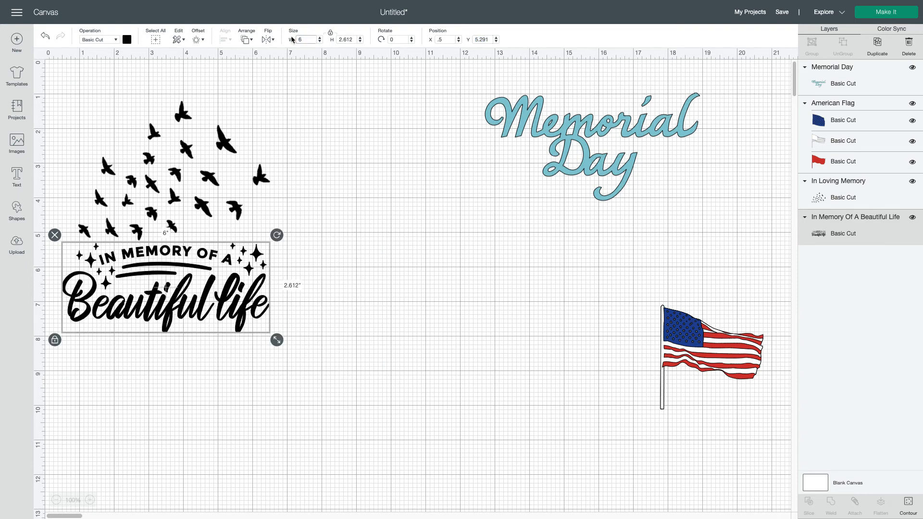
# Nudge the "Beautiful Life" image slightly lower beneath the birds and set its X position back to 0.5 inches.
pyautogui.click(346, 251)
pyautogui.moveTo(180, 281); pyautogui.dragTo(184, 282)
pyautogui.click(451, 41)
pyautogui.press('BackSpace')
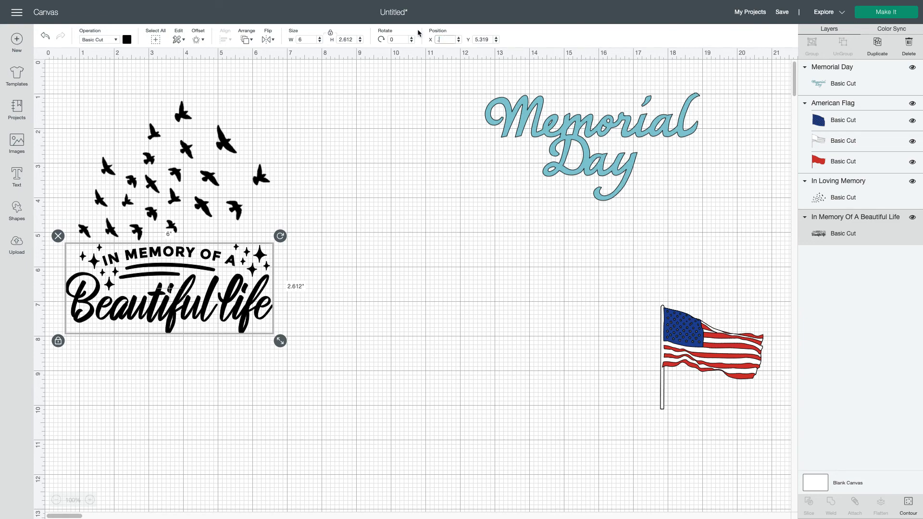
pyautogui.press('Return')
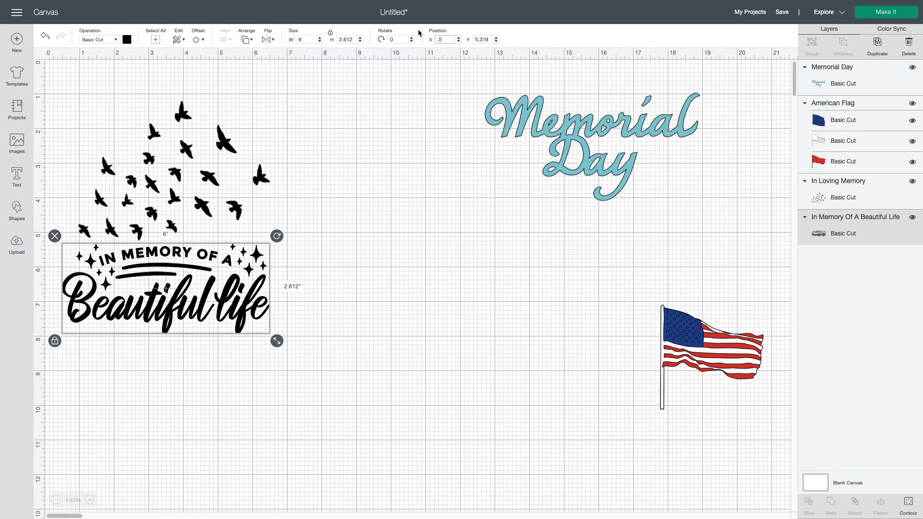
# Move the American flag onto the middle of the bird flock, above the "Beautiful Life" image.
pyautogui.click(311, 220)
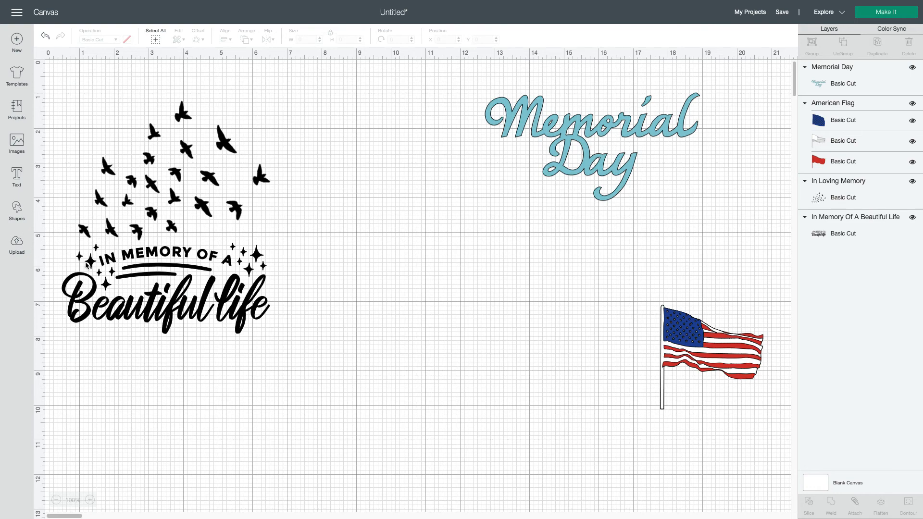
pyautogui.moveTo(700, 353); pyautogui.dragTo(177, 181)
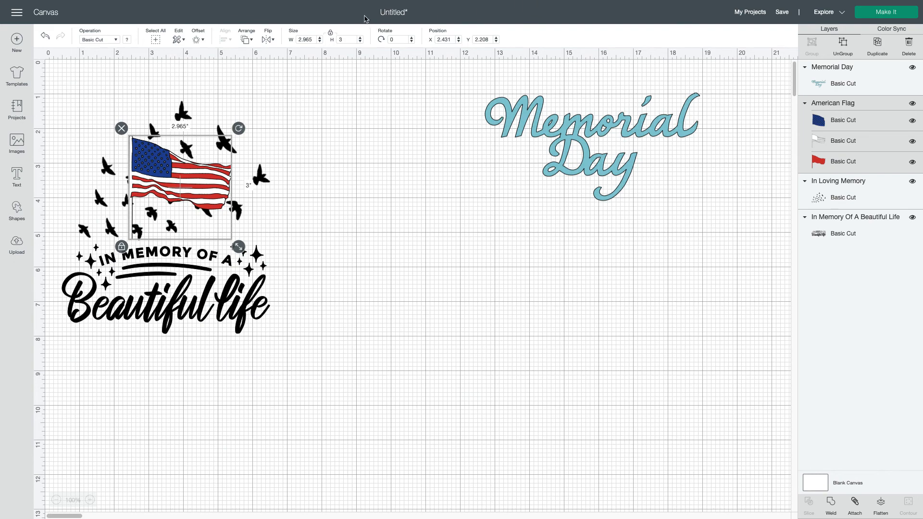
# Set the American flag's width to 6 inches and move it over the birds and "Beautiful Life" text, at about X 0.61 and Y 1.4 inches.
pyautogui.click(297, 39)
pyautogui.write('6')
pyautogui.press('Return')
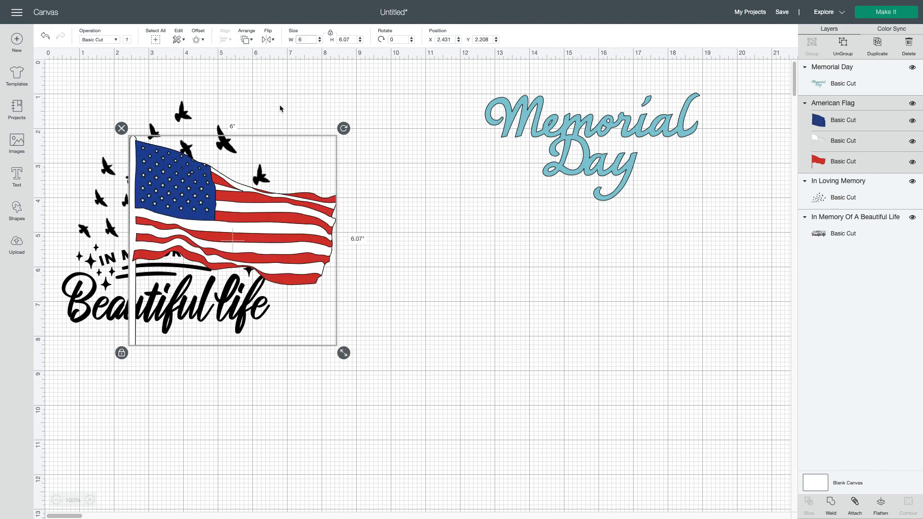
pyautogui.moveTo(234, 221); pyautogui.dragTo(167, 194)
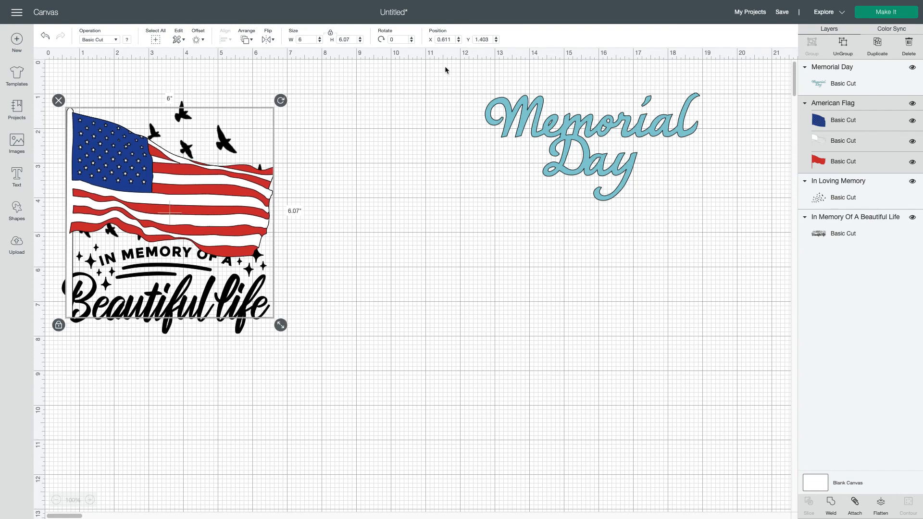
# Send the American flag to the back, behind the birds and the "Beautiful Life" image, and deselect it.
pyautogui.click(251, 40)
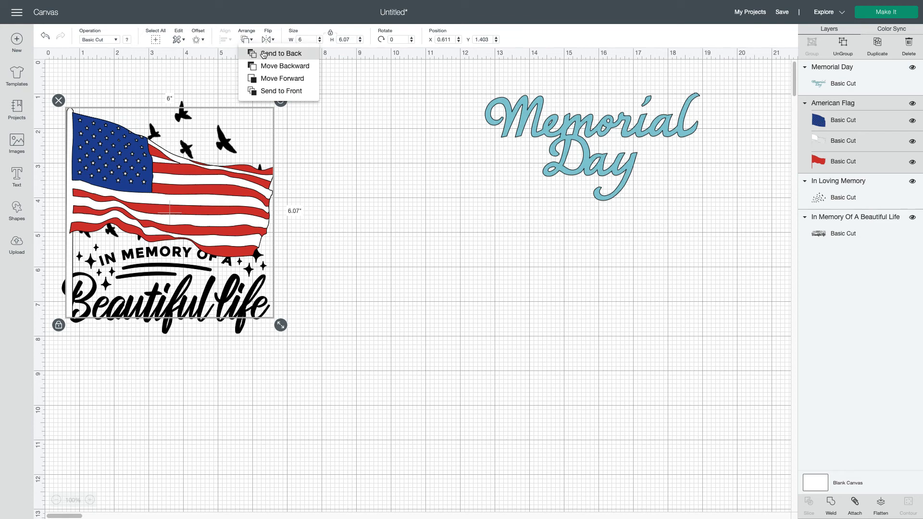
pyautogui.click(264, 55)
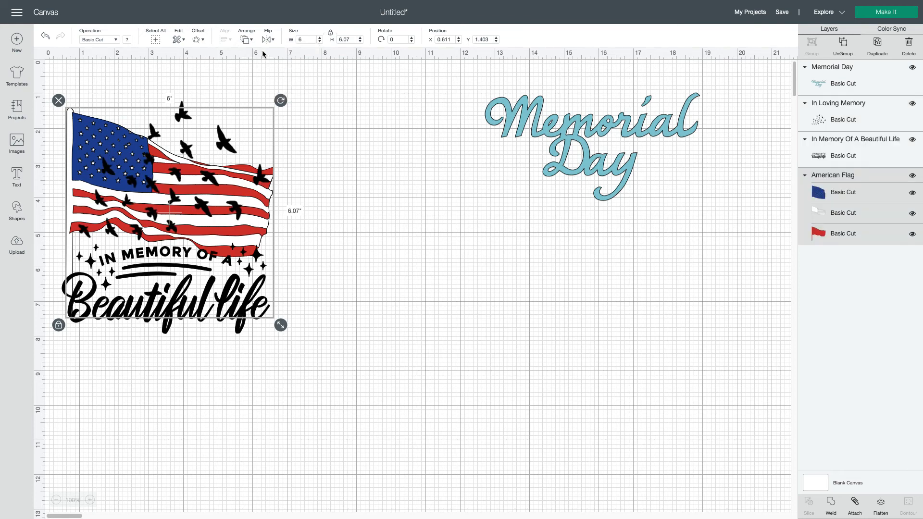
pyautogui.click(349, 157)
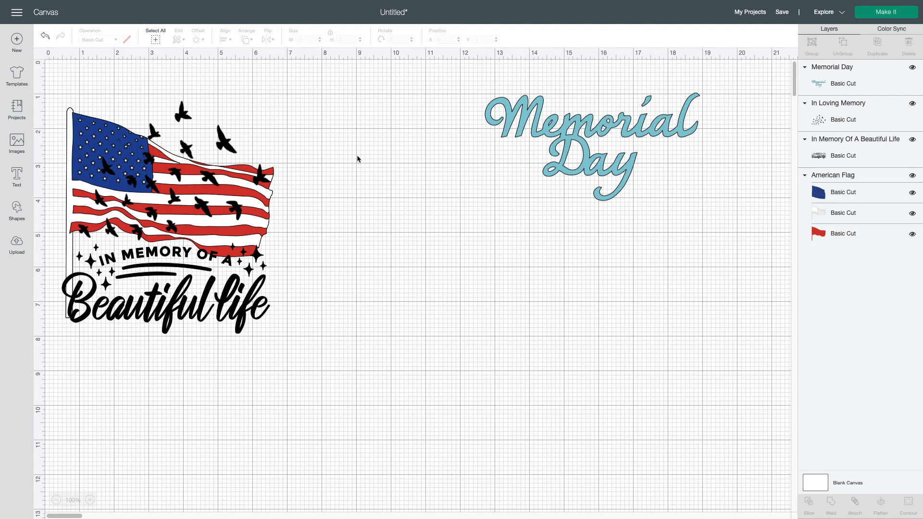
# Delete the blue "Memorial Day" image from the canvas.
pyautogui.click(558, 119)
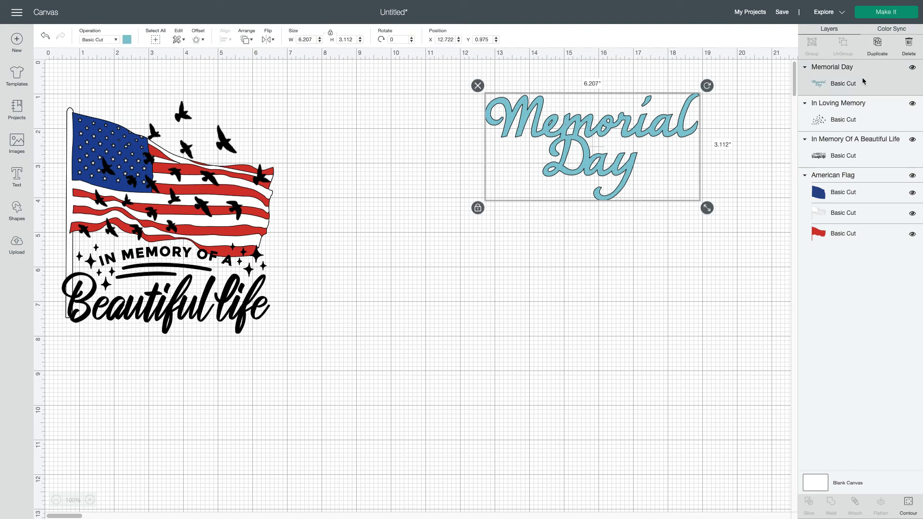
pyautogui.click(909, 43)
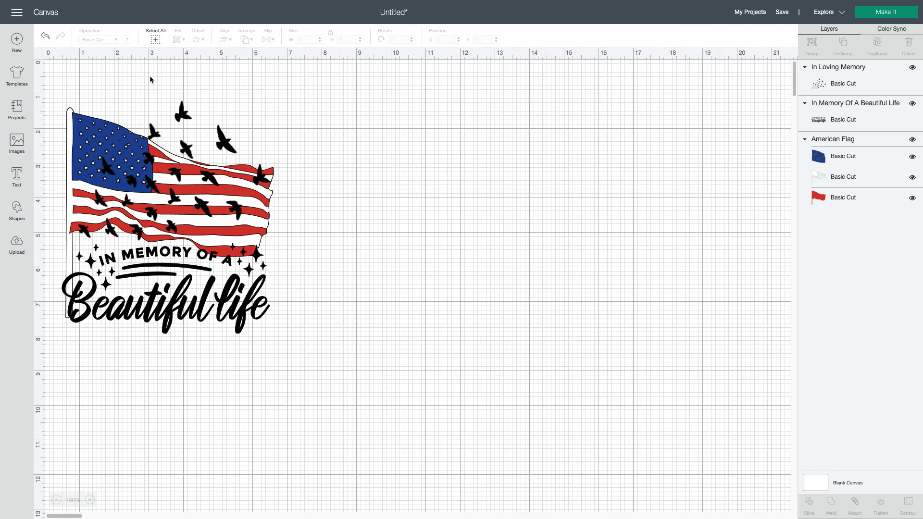
# Nudge the American flag left behind the birds and text to an X position of about 0.21 inches.
pyautogui.click(75, 166)
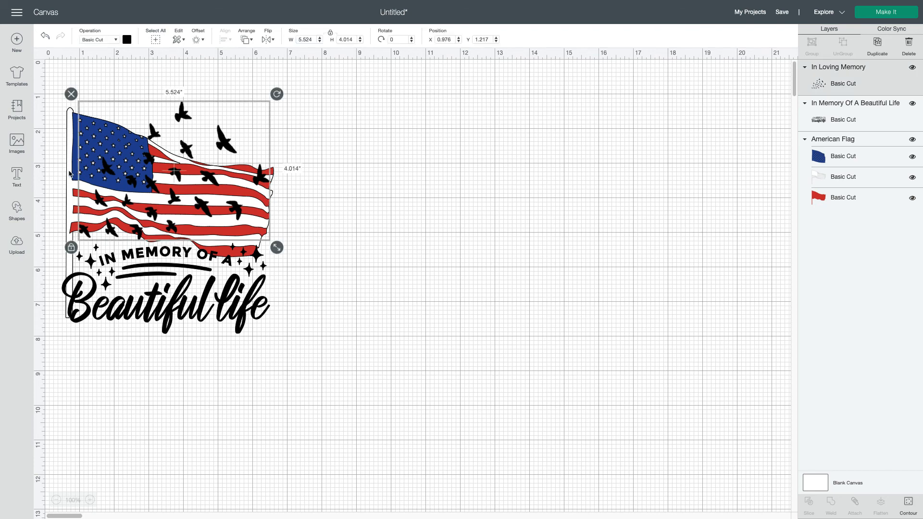
pyautogui.click(69, 174)
pyautogui.press('Left')
pyautogui.press('Left')
pyautogui.press('Left')
pyautogui.press('Left')
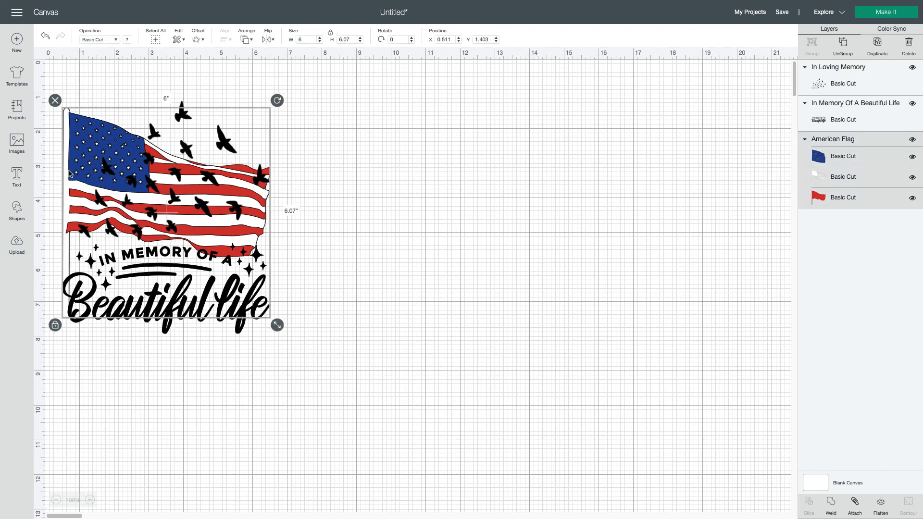
pyautogui.press('Right')
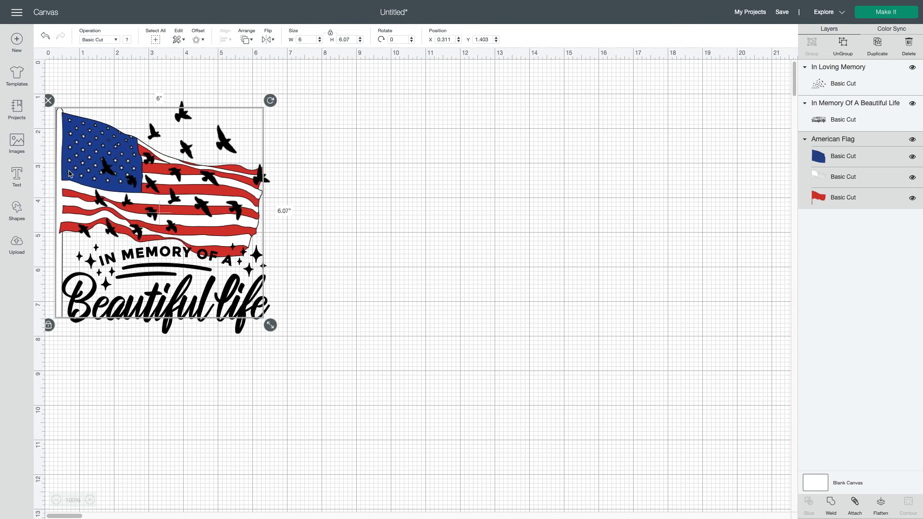
pyautogui.press('Left')
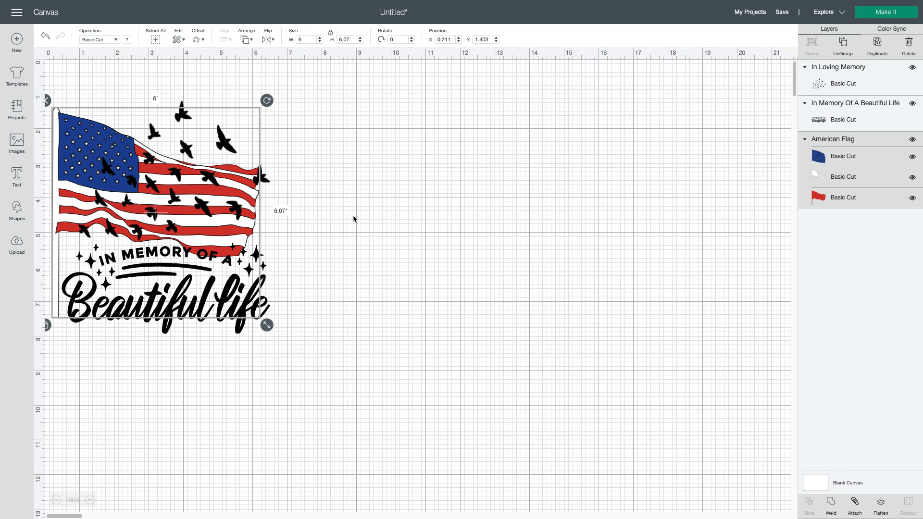
# Enlarge the American flag proportionally to about 6.46 by 6.53 inches so it spans the full width of the "Beautiful Life" text.
pyautogui.moveTo(267, 325); pyautogui.dragTo(288, 324)
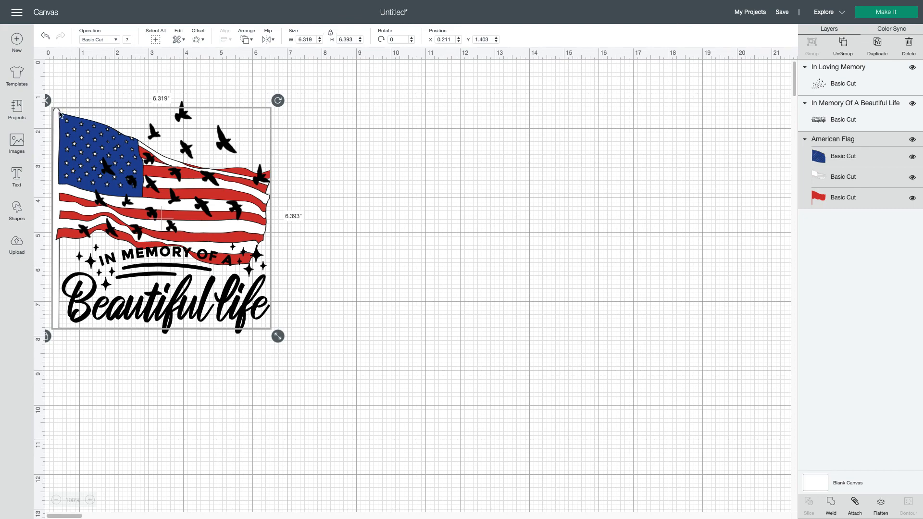
pyautogui.click(279, 339)
pyautogui.moveTo(279, 339); pyautogui.dragTo(284, 343)
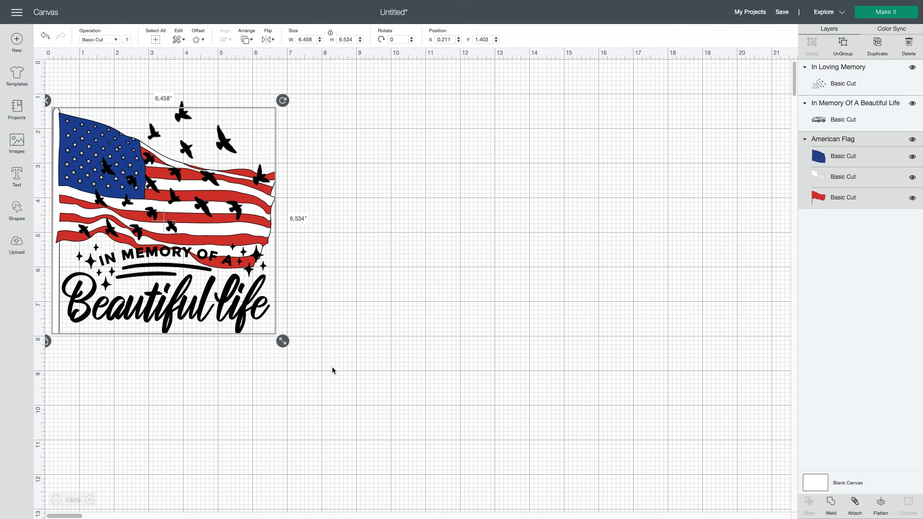
# Try resizing the American flag beside the design, proportionally to about 6.03 inches wide and stretched horizontally with its proportions unlocked.
pyautogui.moveTo(67, 111); pyautogui.dragTo(367, 111)
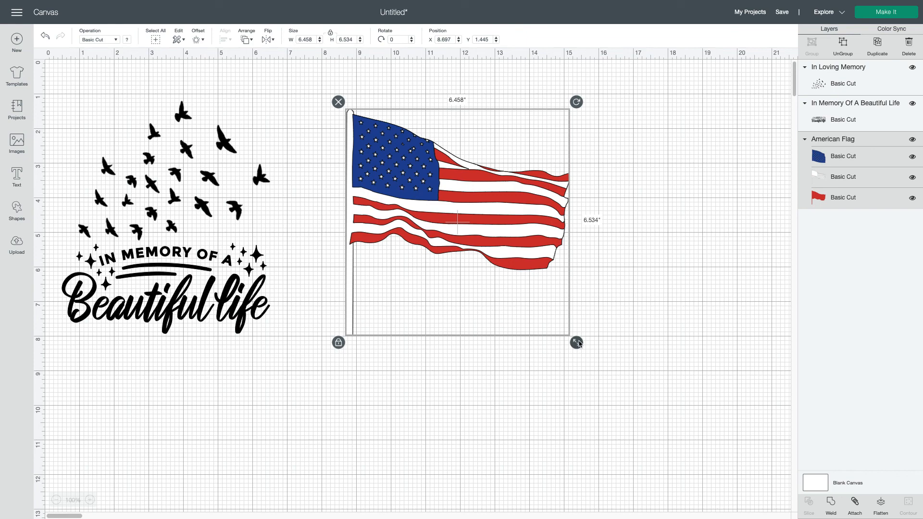
pyautogui.moveTo(578, 342); pyautogui.dragTo(523, 312)
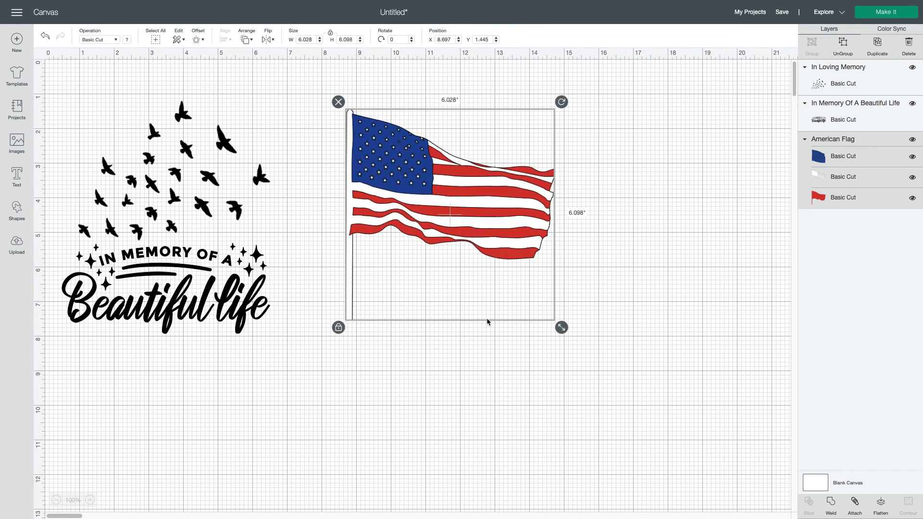
pyautogui.click(339, 327)
pyautogui.moveTo(563, 331); pyautogui.dragTo(681, 333)
# Undo the American flag's stretch, its proportional shrink and its move away from the design.
pyautogui.hotkey('ctrl', 'z')
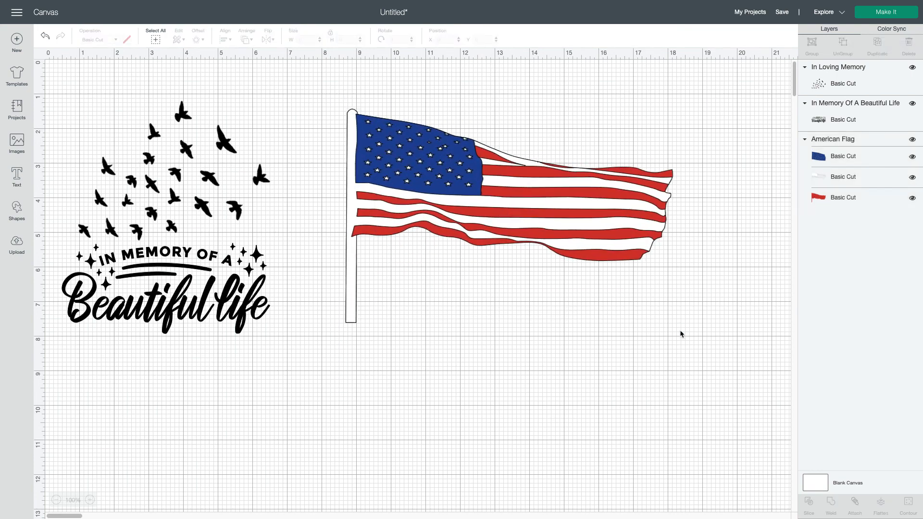
pyautogui.hotkey('ctrl', 'z')
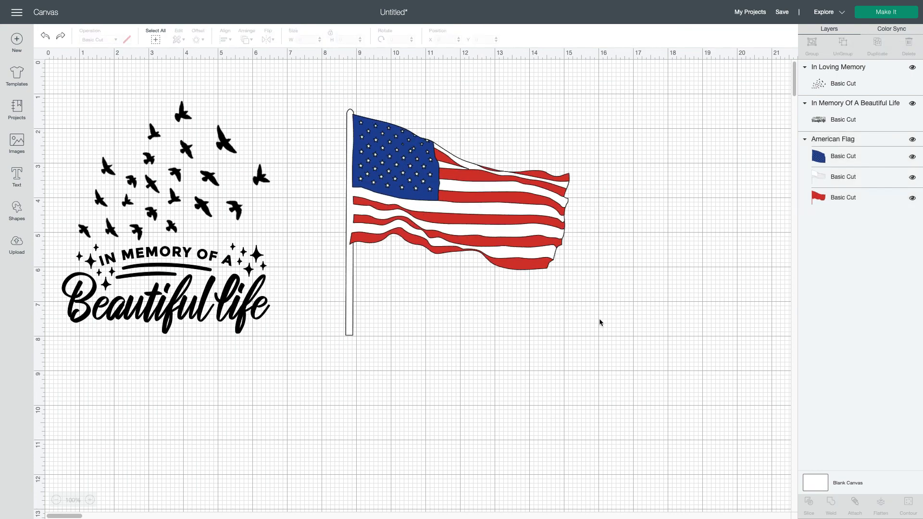
pyautogui.hotkey('ctrl', 'z')
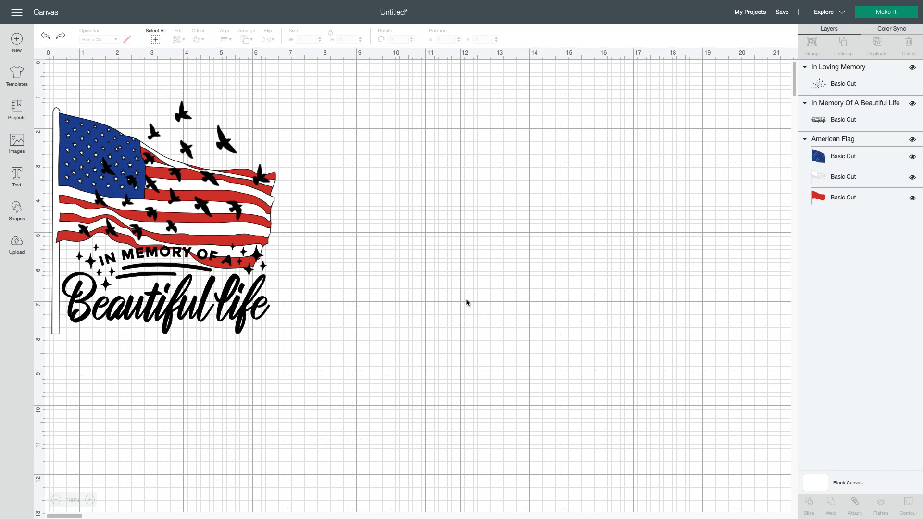